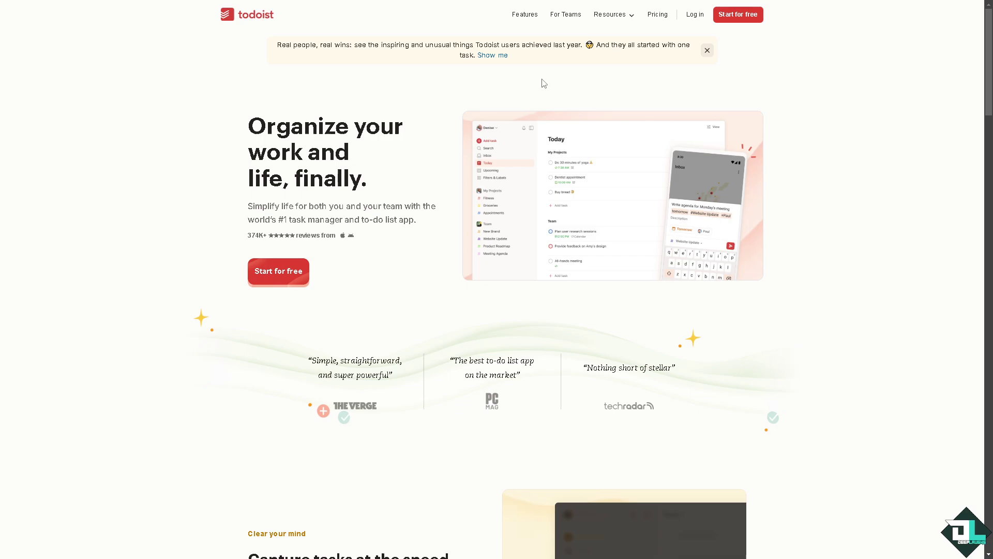
- Go to Todoist's login page and switch to signing up for an account
click(695, 15)
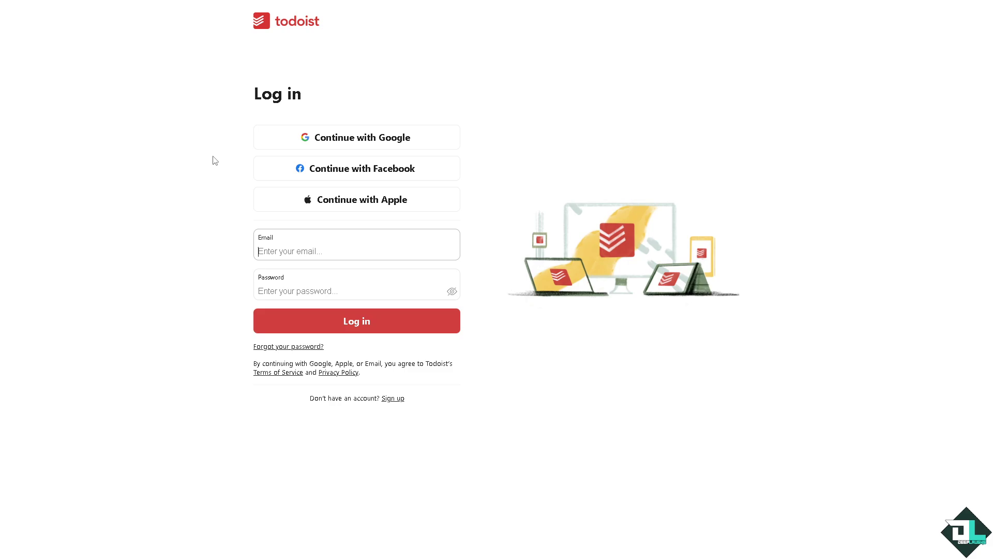
click(395, 399)
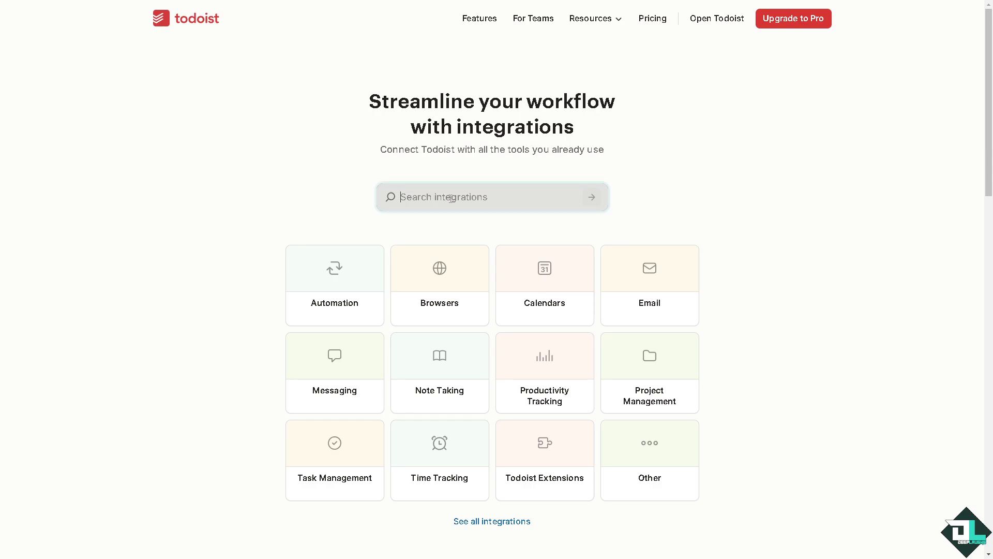
- Search Todoist integrations for Evernote and follow its install instructions to Todoist's IFTTT channel
text(Everniot)
text(ote)
key(Return)
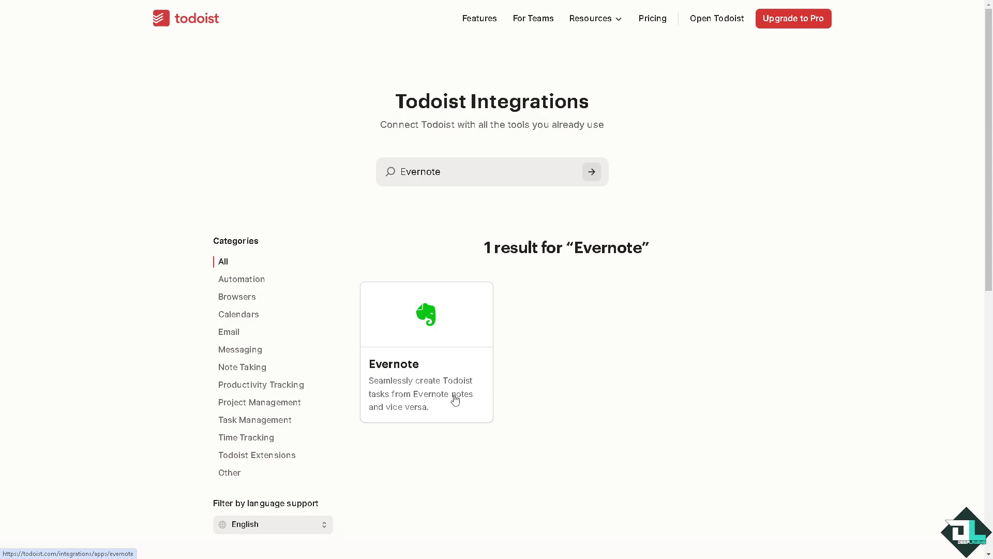
click(384, 309)
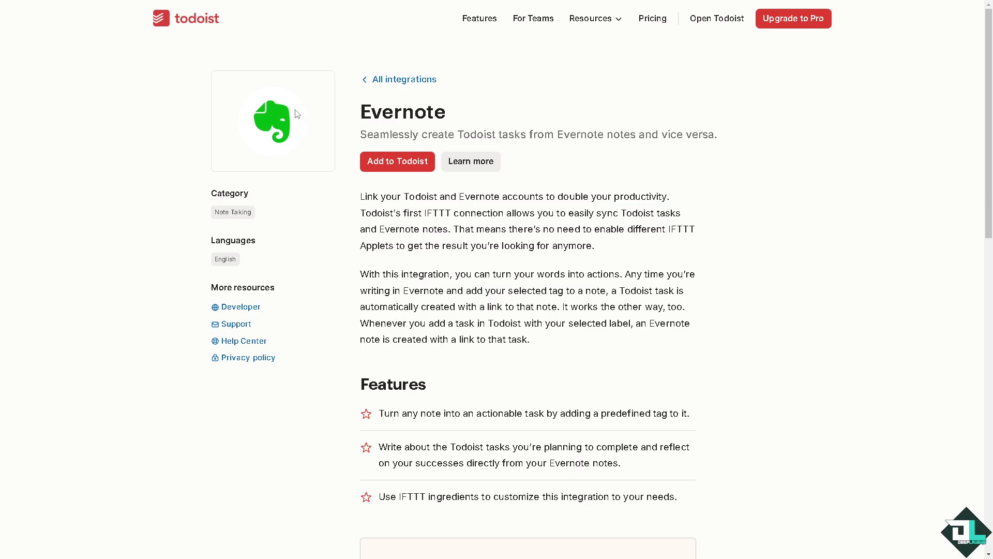
click(380, 163)
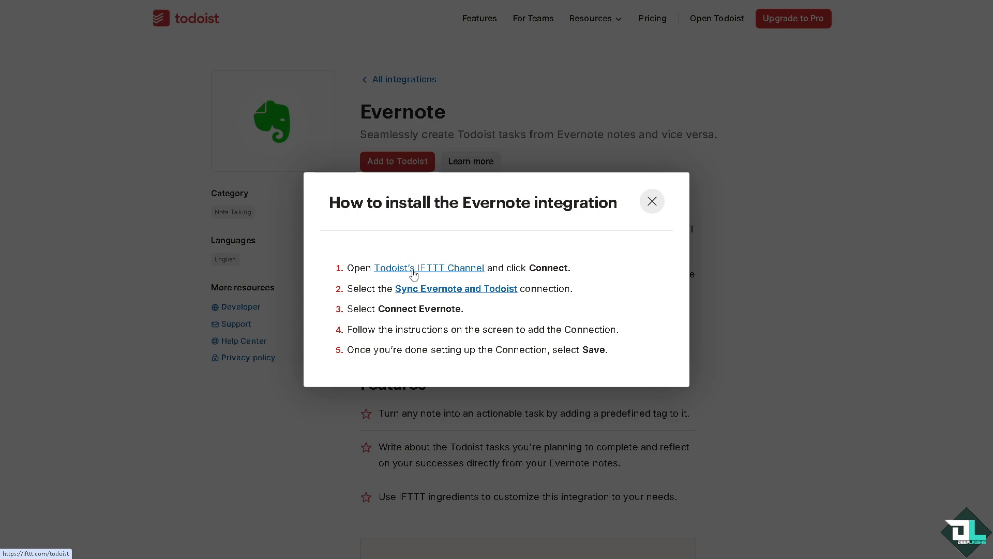
click(420, 269)
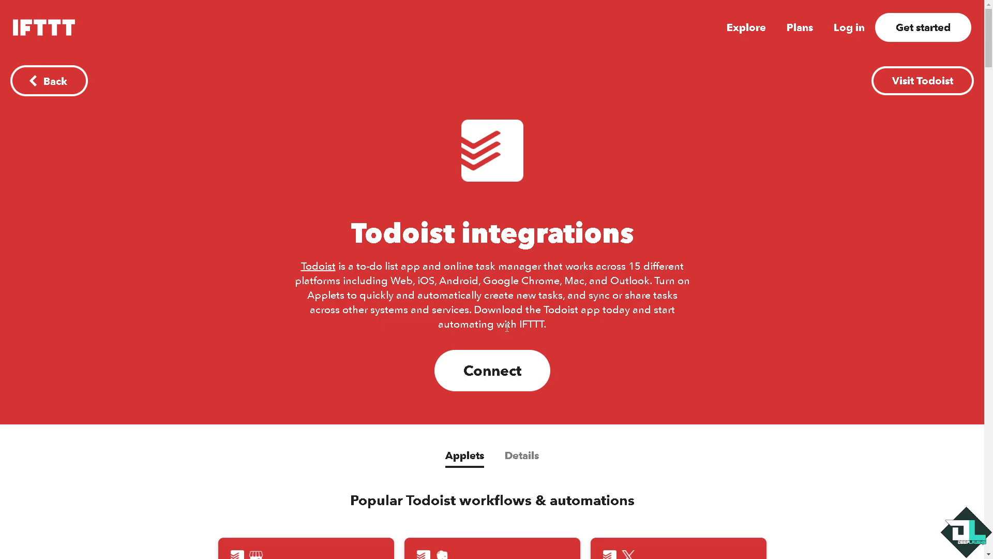
- Connect Todoist through IFTTT, signing in to IFTTT with a Google account
click(498, 376)
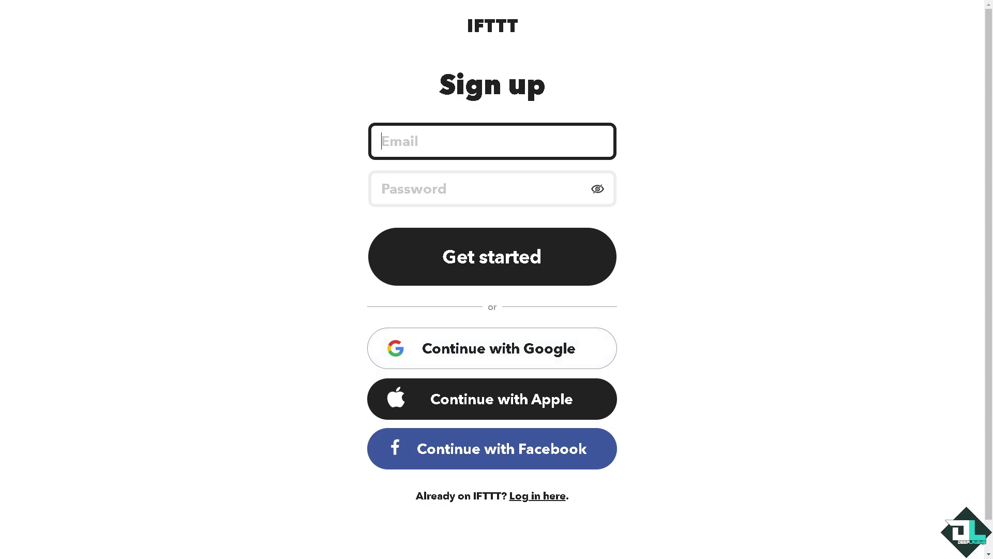
click(172, 393)
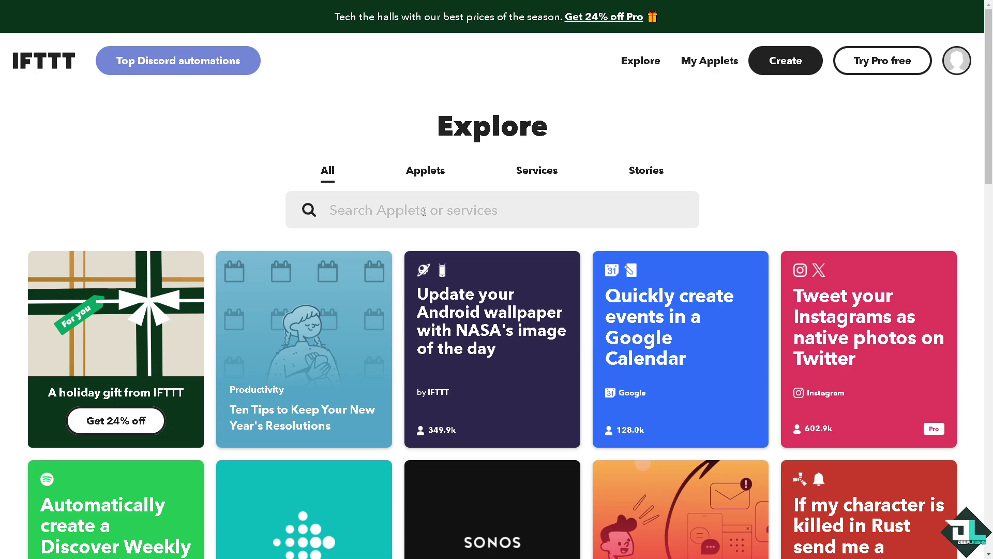
- Search IFTTT Explore for 'Sync Evernote and Todoist' and scroll down to its applet card
click(396, 213)
text(Sync Evernote and Todoist)
key(Return)
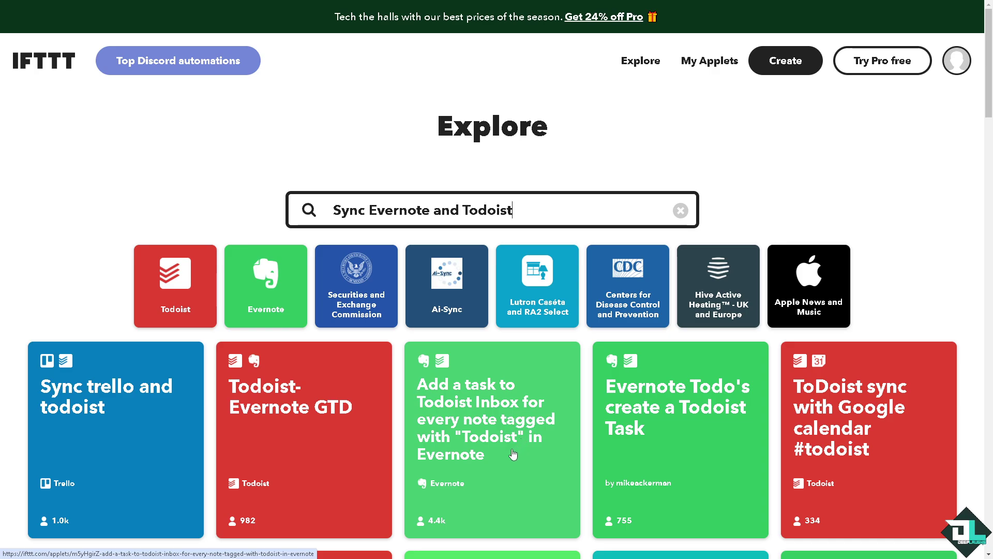
scroll(510, 453, down, 1)
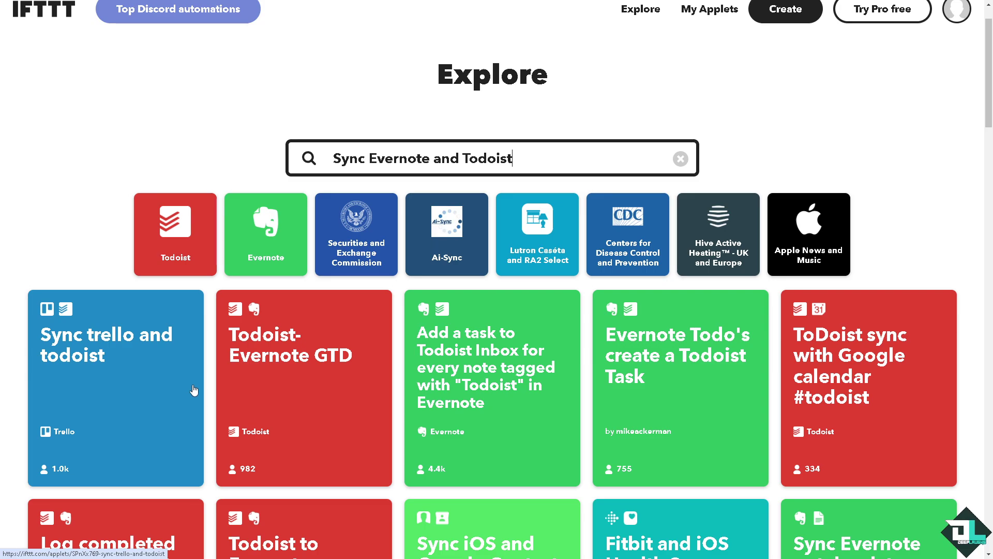
scroll(192, 389, down, 3)
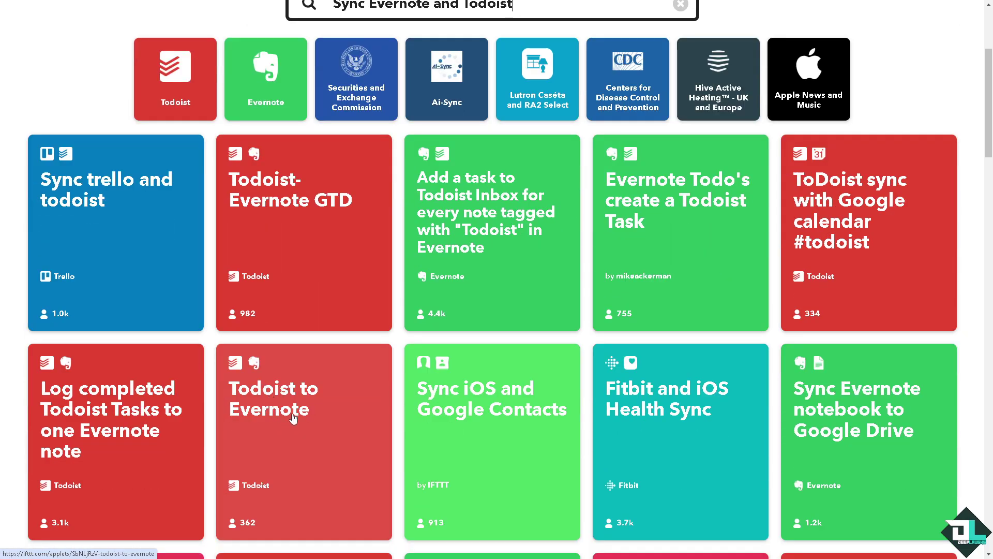
scroll(269, 408, up, 2)
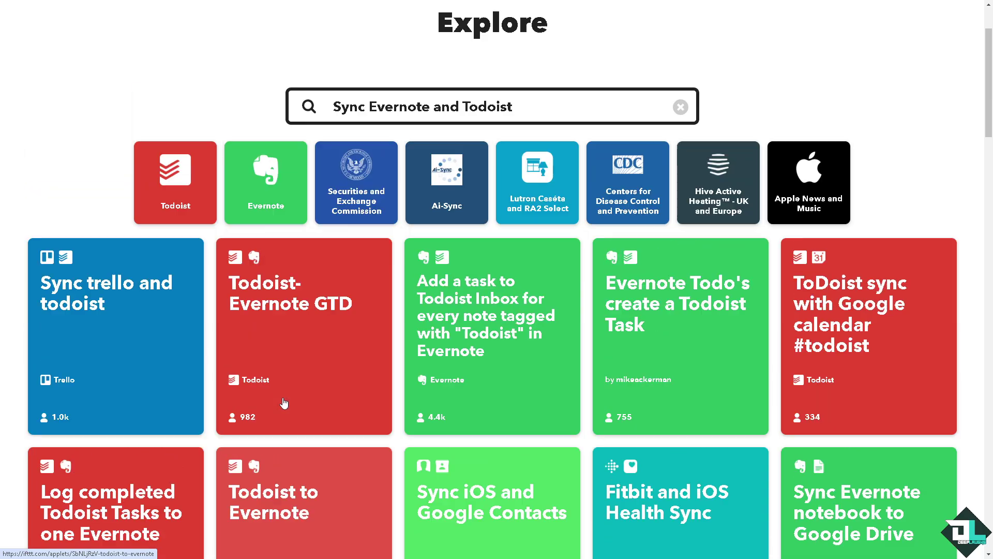
scroll(289, 403, down, 2)
scroll(289, 402, down, 2)
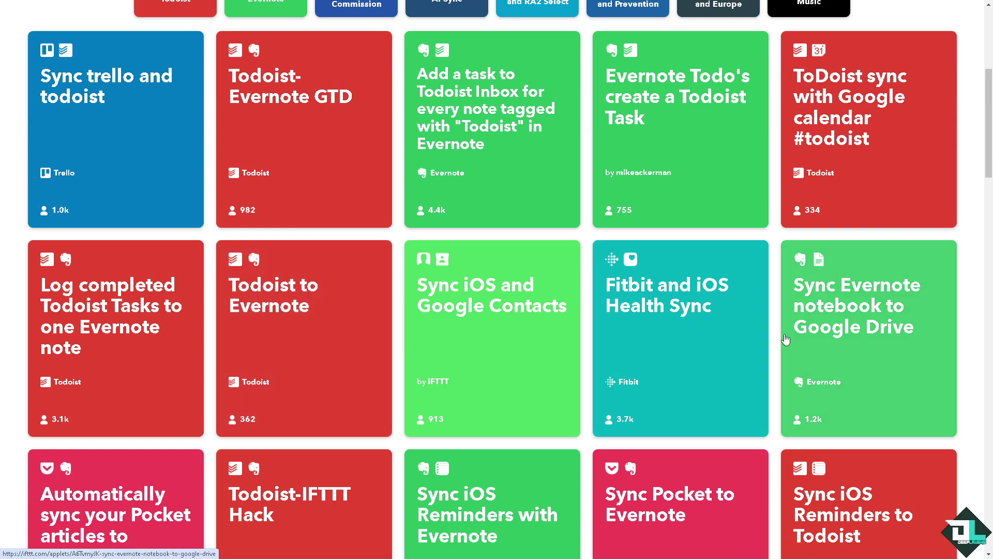
scroll(348, 361, down, 2)
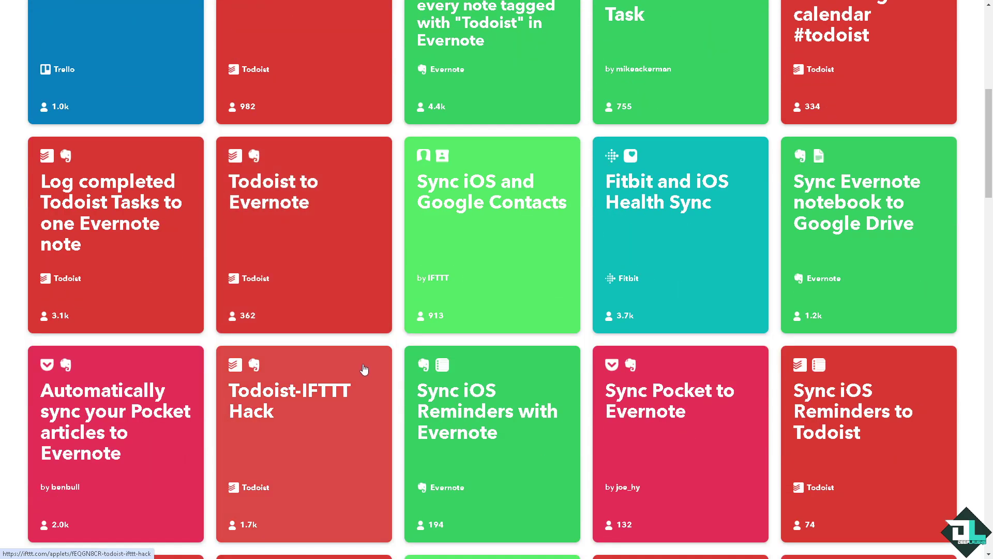
scroll(124, 410, down, 5)
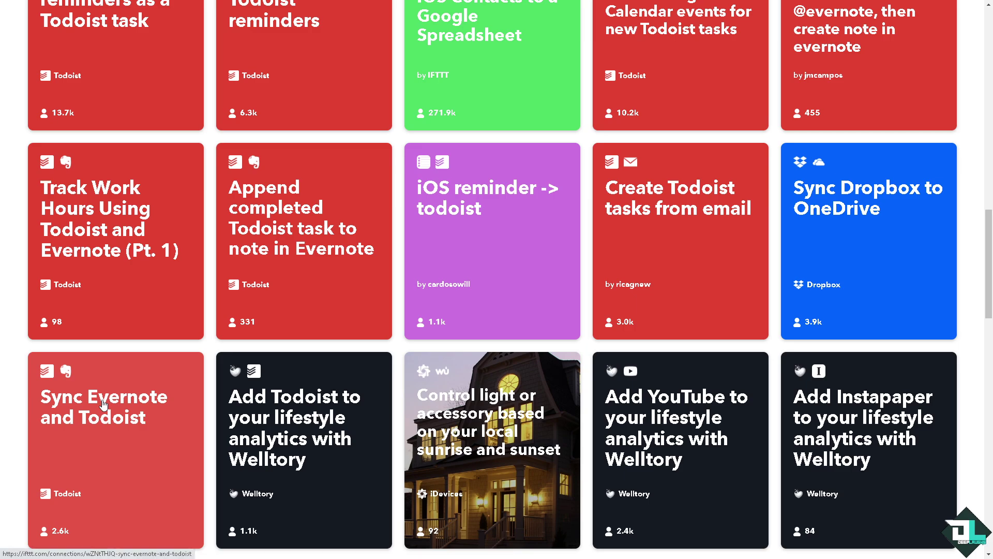
- Open the Sync Evernote and Todoist applet and begin connecting Evernote
click(114, 404)
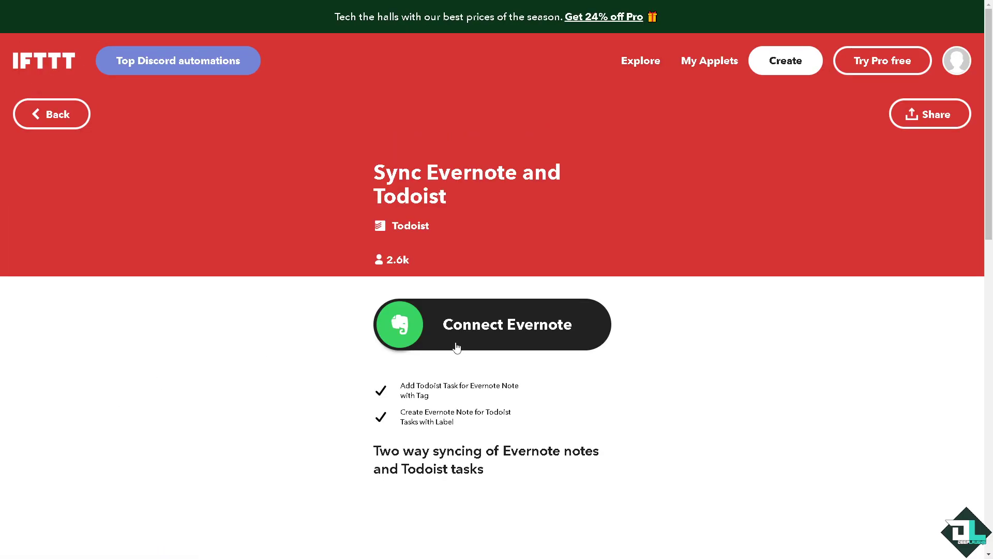
scroll(474, 348, down, 1)
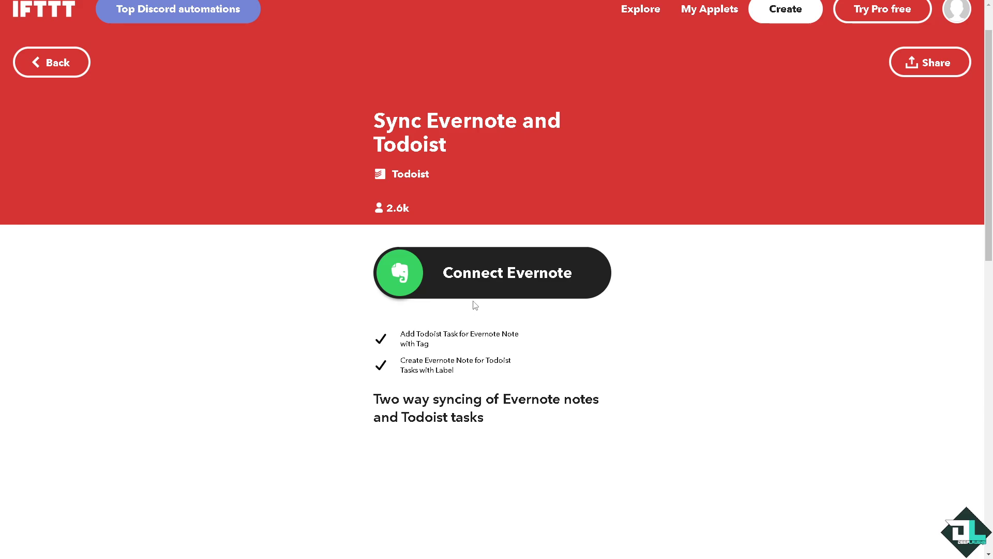
scroll(479, 331, up, 1)
click(482, 332)
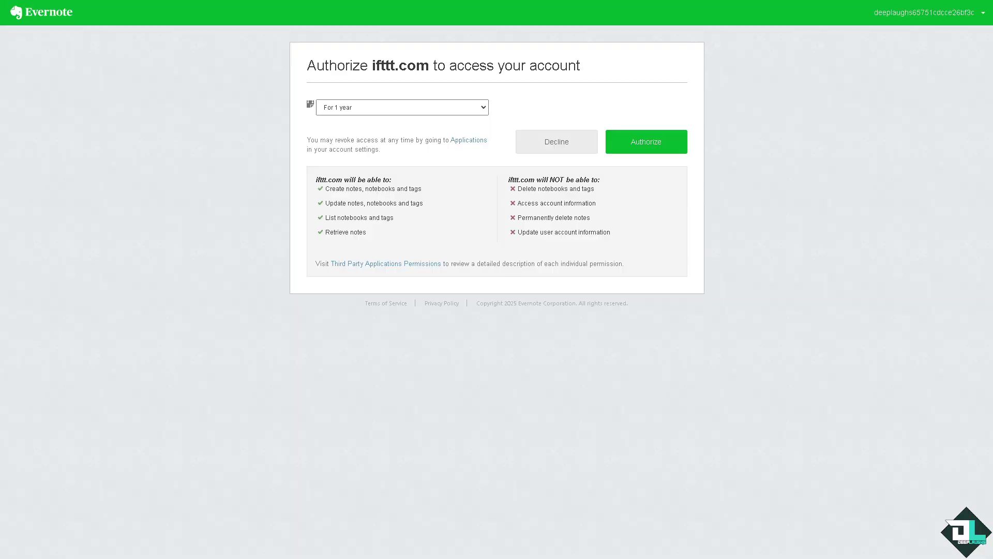
- Limit ifttt.com's Evernote access to 1 day, review the note permissions, and authorize it
click(393, 107)
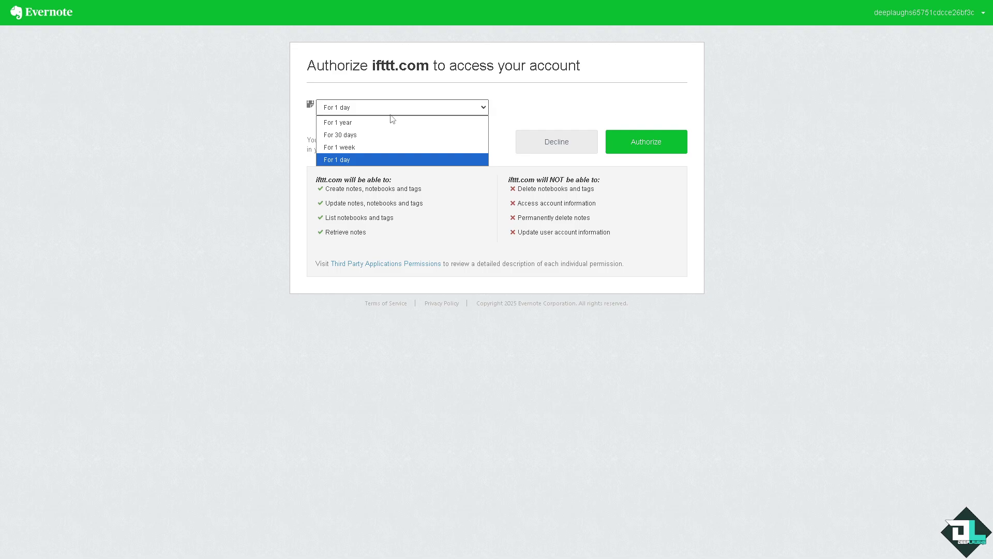
click(377, 160)
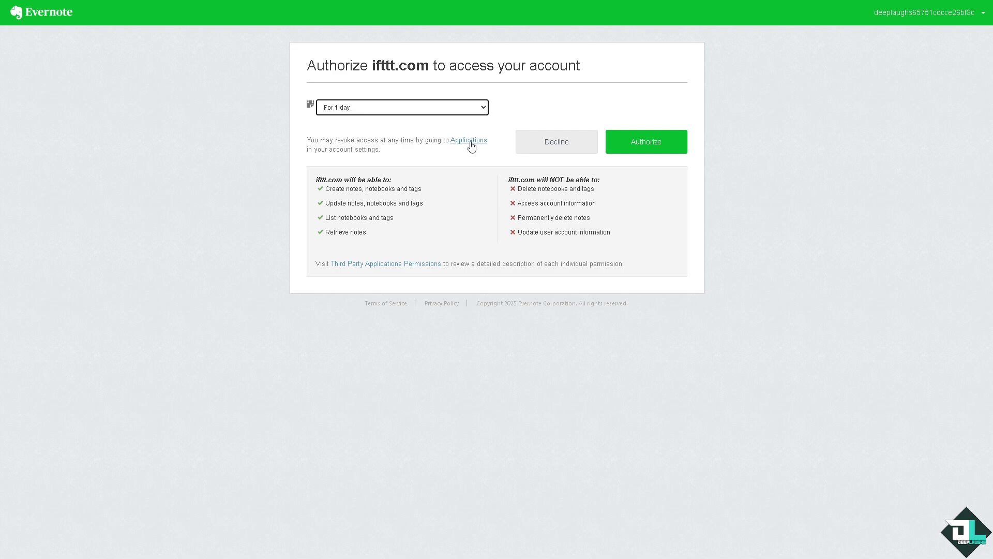
triple_click(315, 182)
click(331, 185)
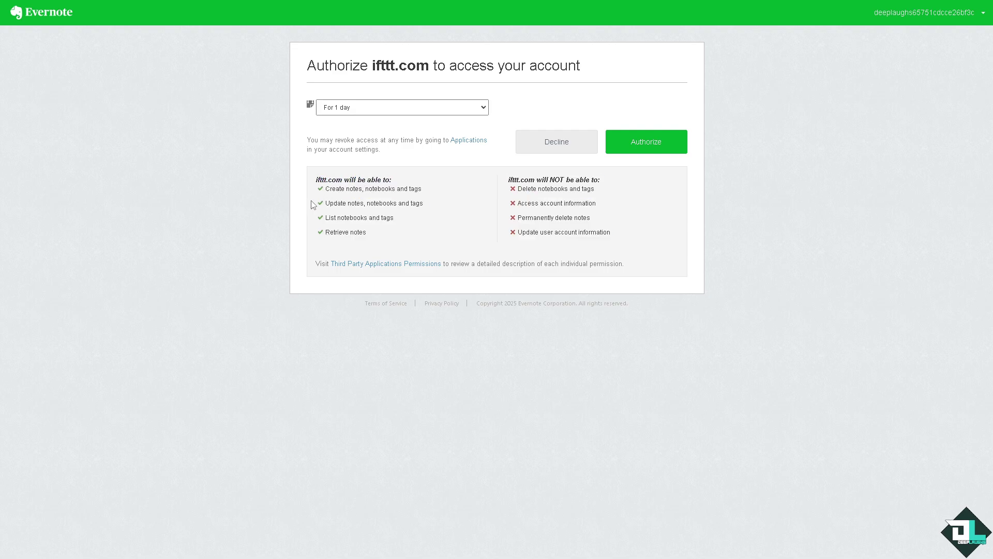
drag(320, 195, 392, 189)
click(425, 188)
drag(324, 204, 428, 209)
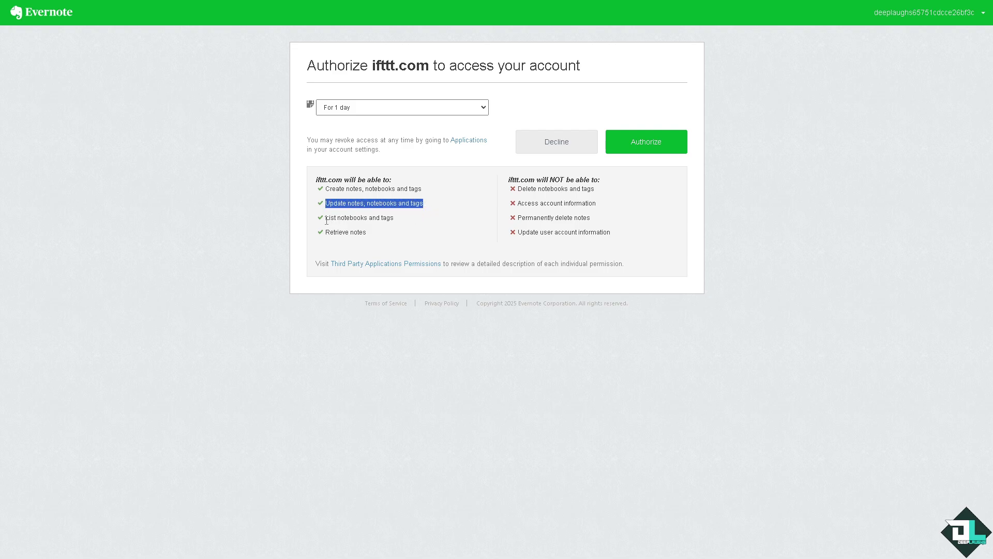
drag(327, 221, 397, 223)
drag(327, 233, 386, 238)
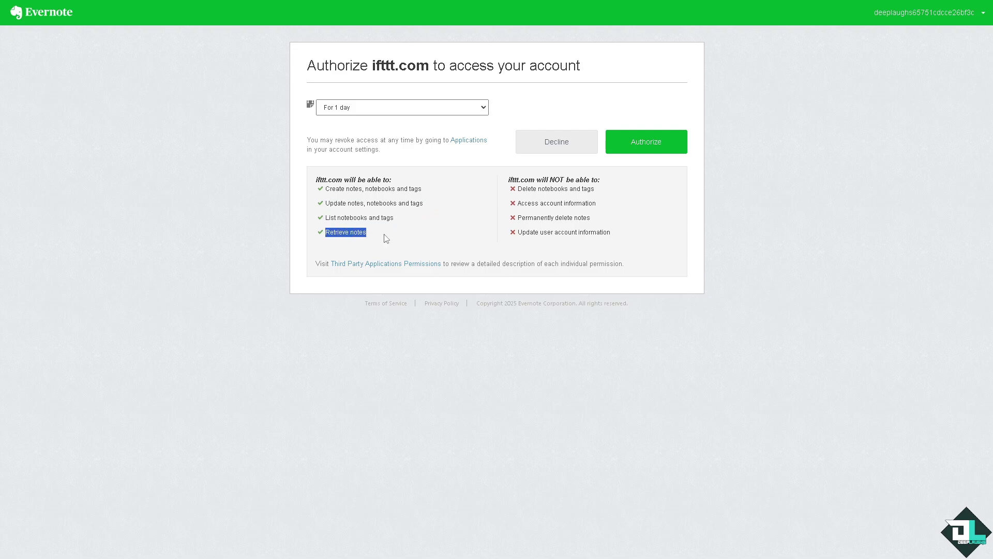
click(423, 227)
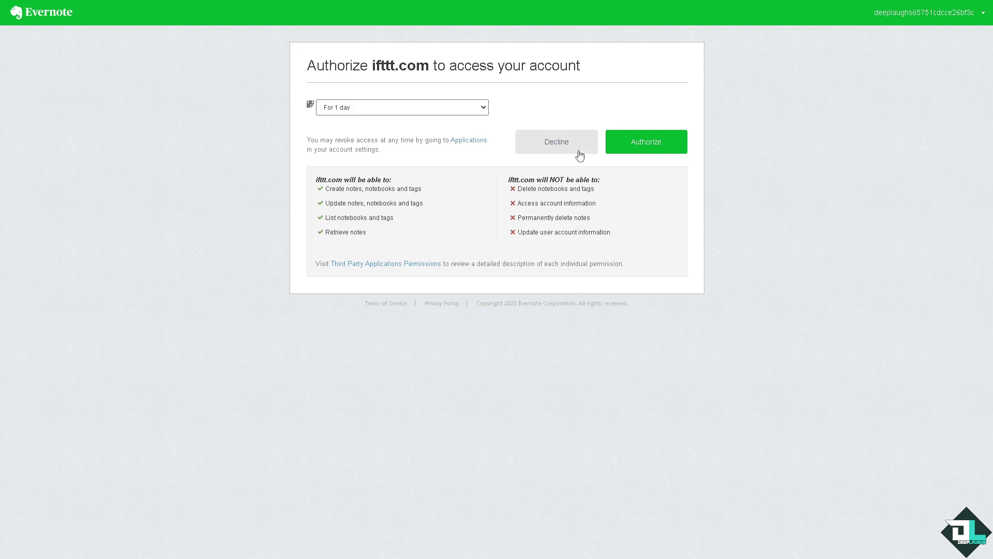
click(630, 148)
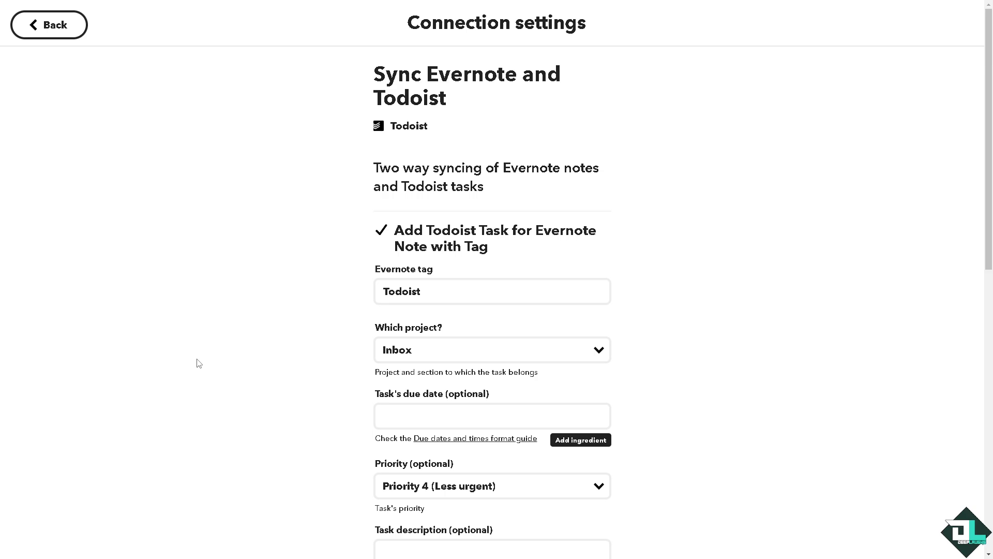
- Paste over the Evernote tag, keeping project Inbox, no due date and Priority 4
triple_click(430, 289)
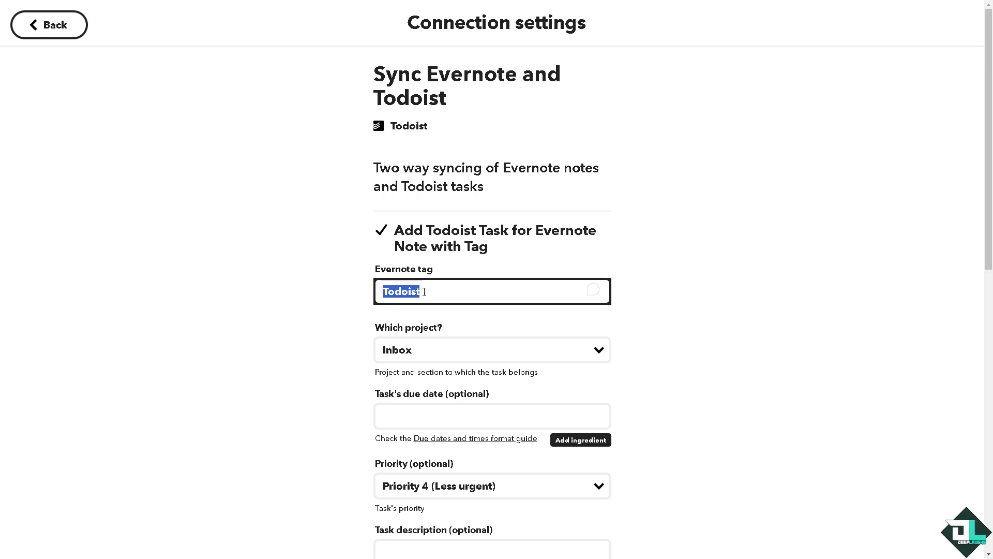
text(Sync Evernote and Todoist)
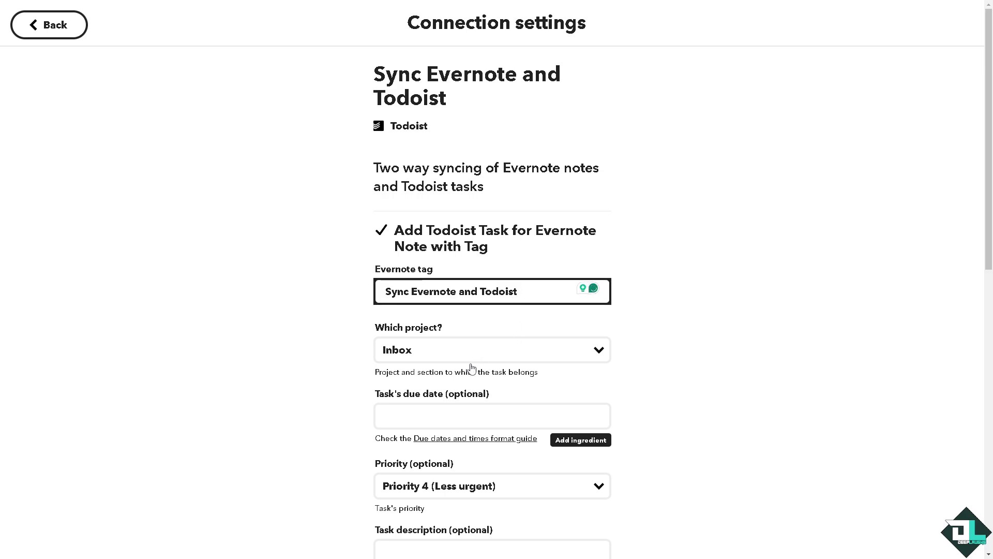
click(479, 362)
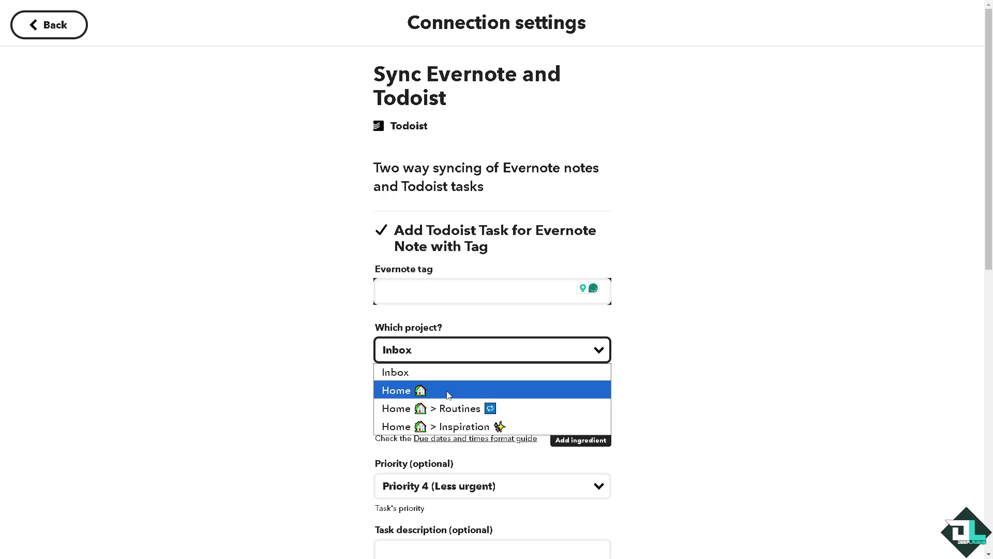
click(423, 378)
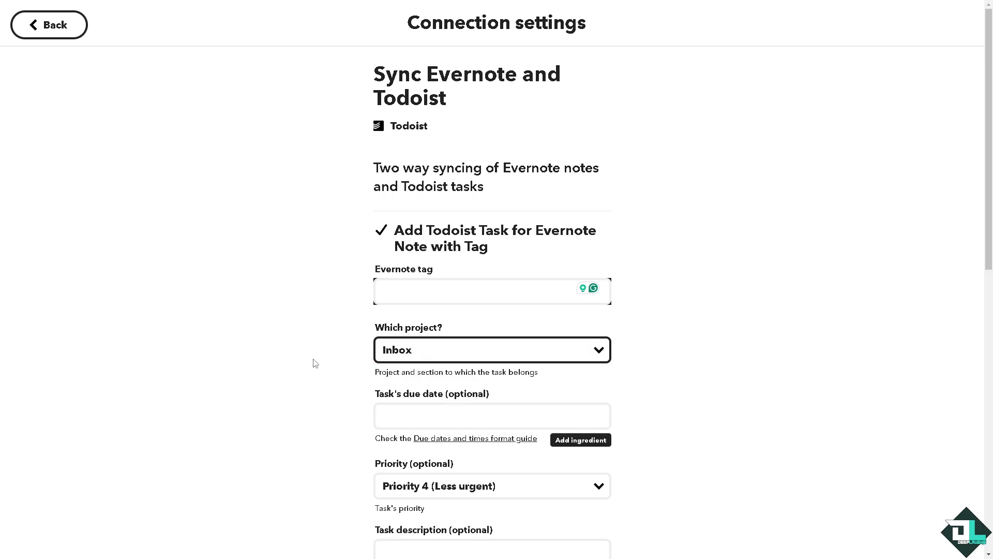
scroll(323, 362, down, 1)
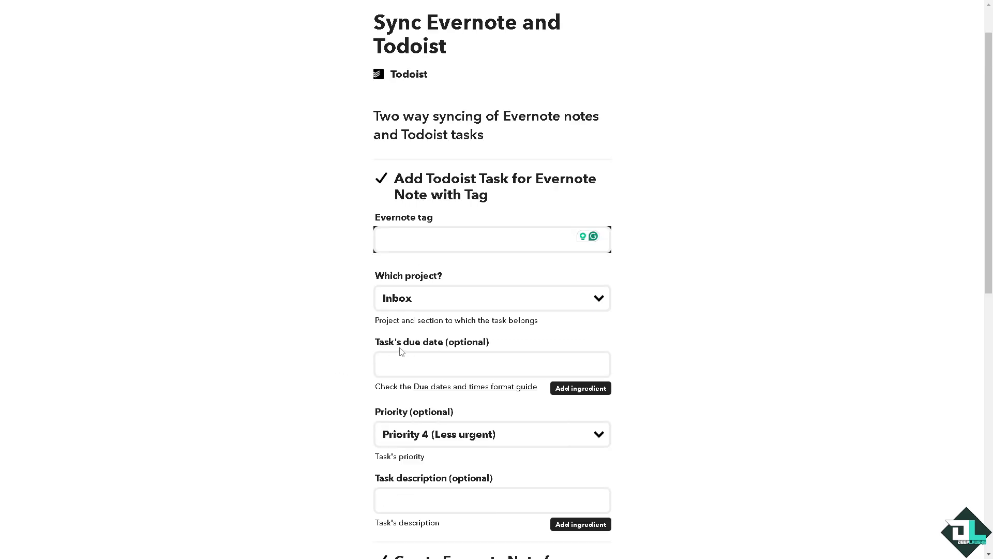
click(414, 367)
click(328, 357)
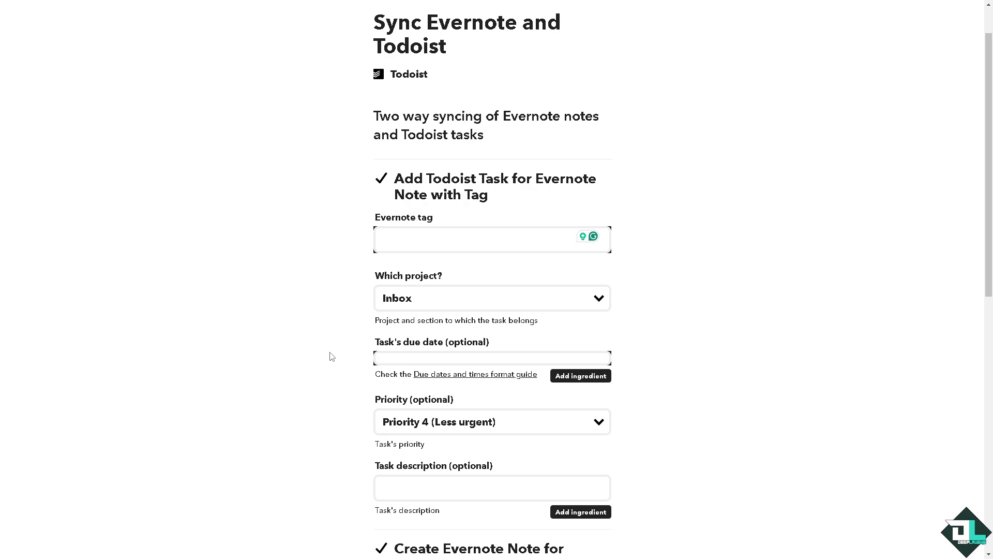
scroll(309, 356, down, 1)
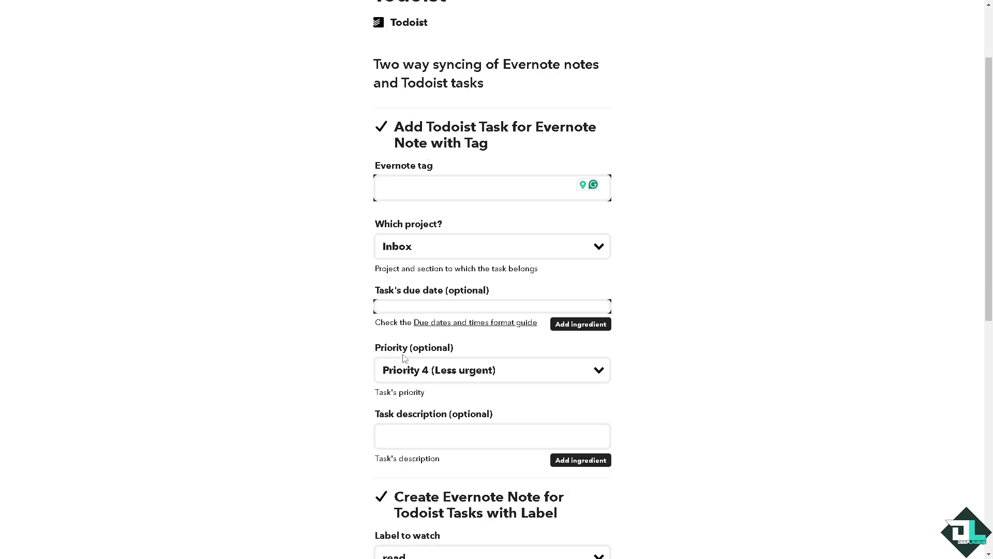
click(461, 371)
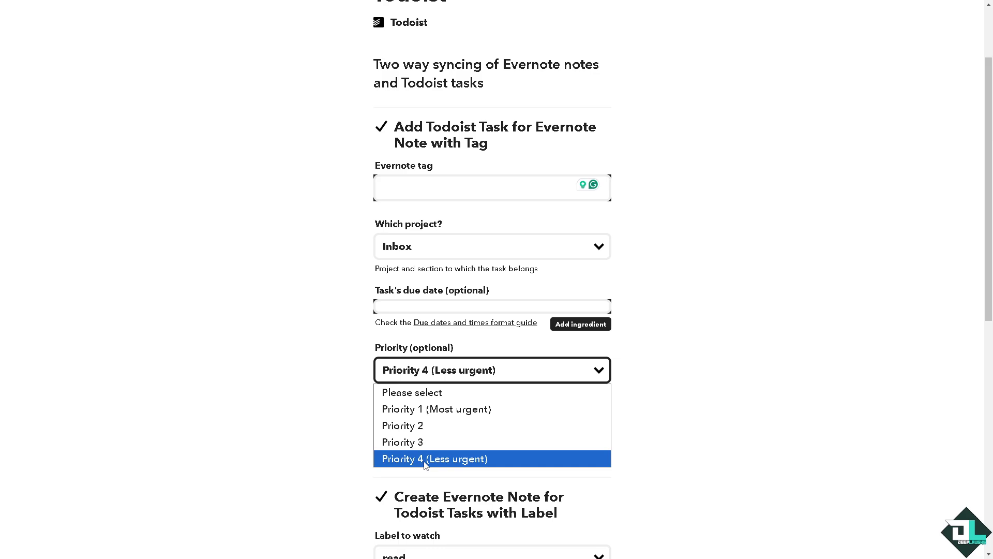
click(315, 425)
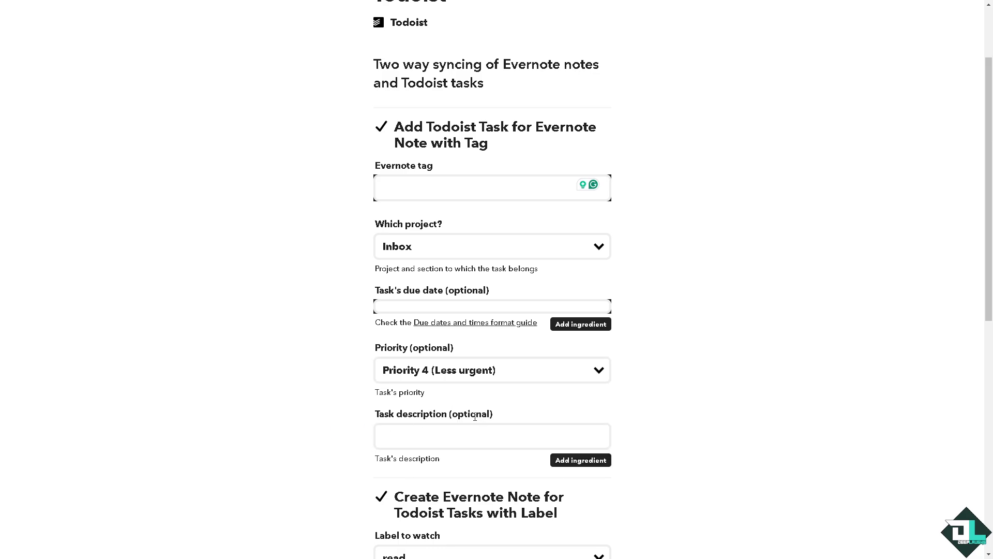
- Try pasted and typed text in the description and tag fields, then undo the edits
click(436, 437)
text(Sync Evernote and Todoist)
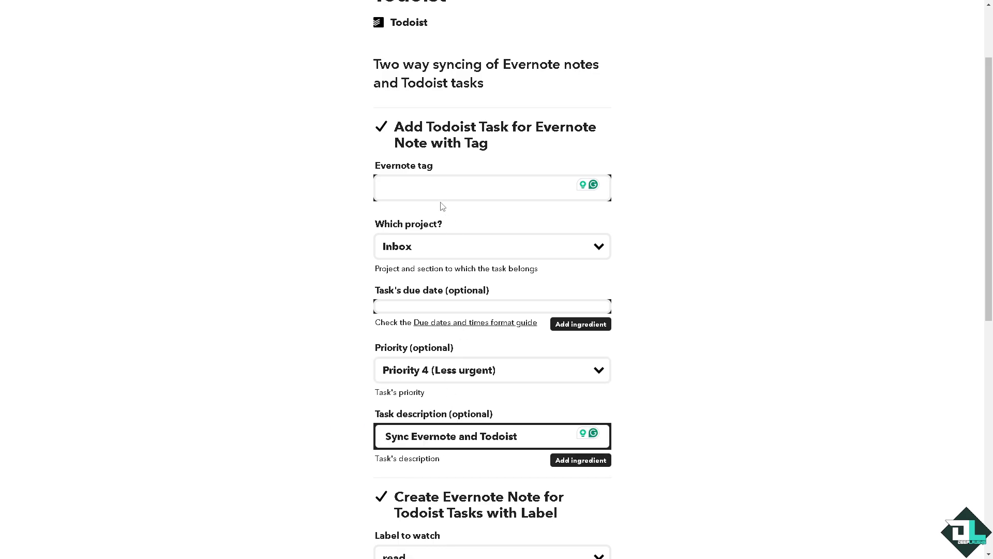
key(ctrl+z)
click(432, 191)
text(Sync Evernote and Todoist)
key(ctrl+a)
text(D)
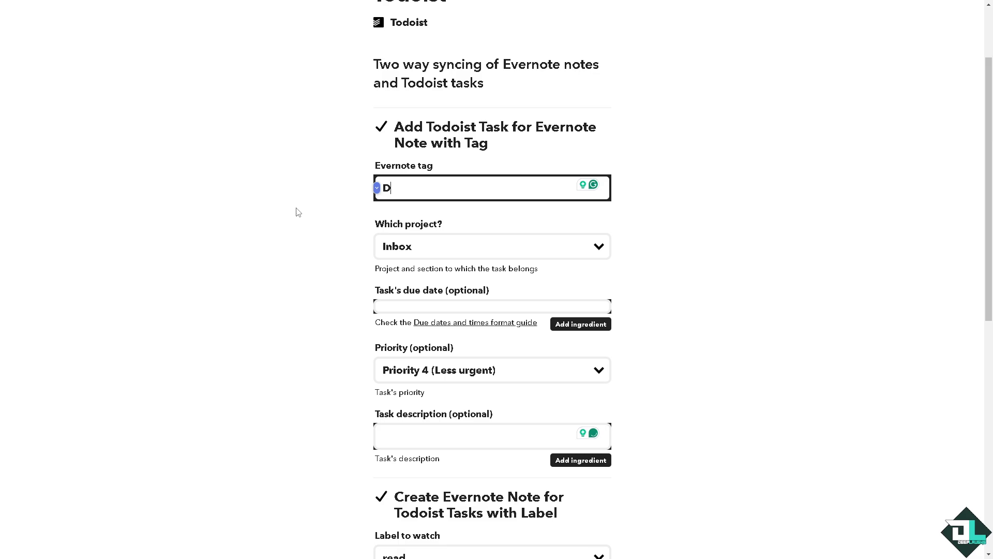
text(EEP LAUG)
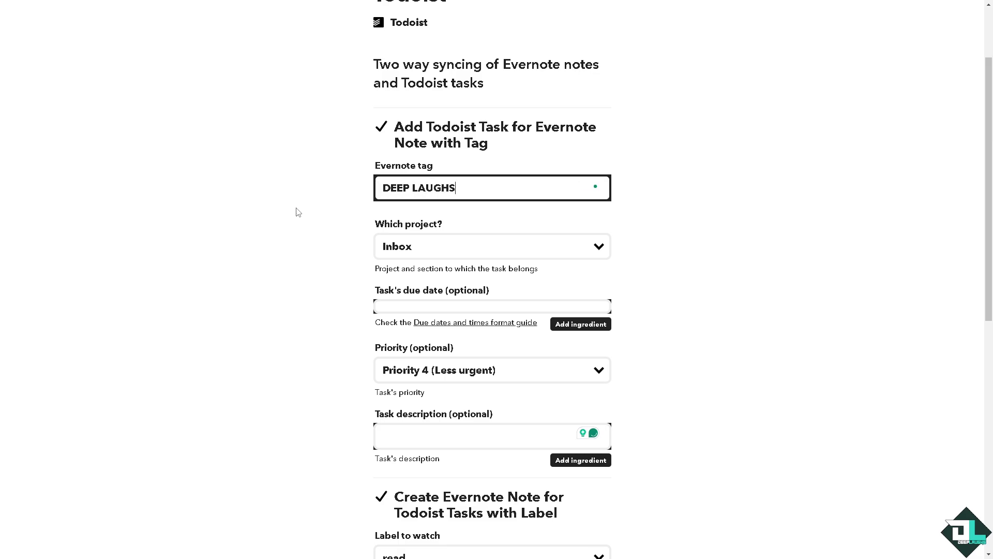
text(HS)
scroll(298, 212, down, 2)
key(ctrl+z)
key(ctrl+z)
key(ctrl+z)
key(ctrl+z)
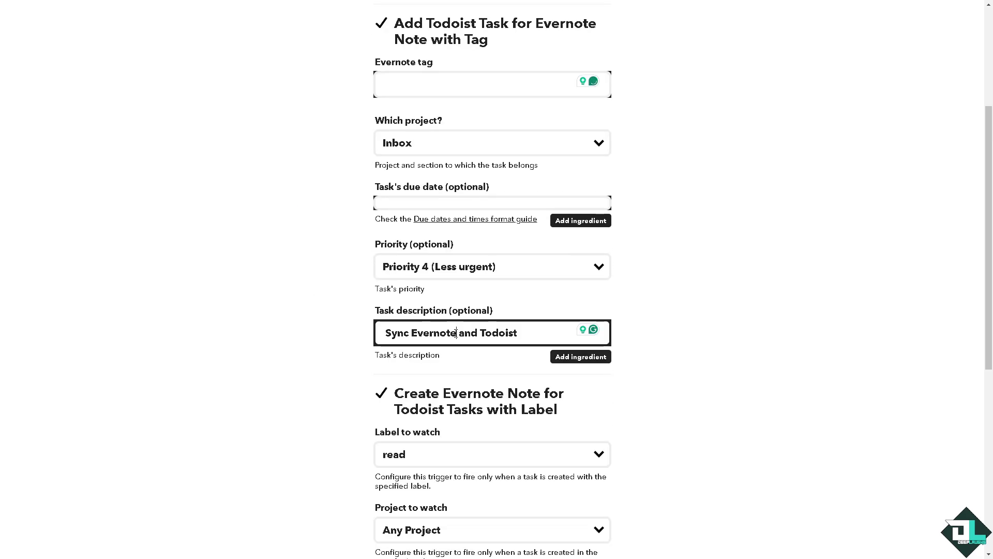
scroll(284, 347, down, 2)
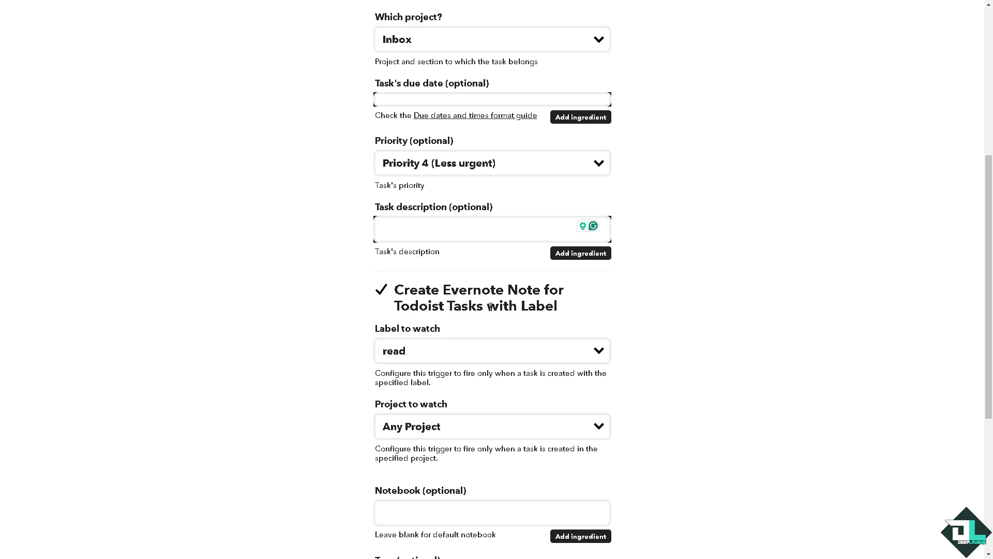
click(491, 362)
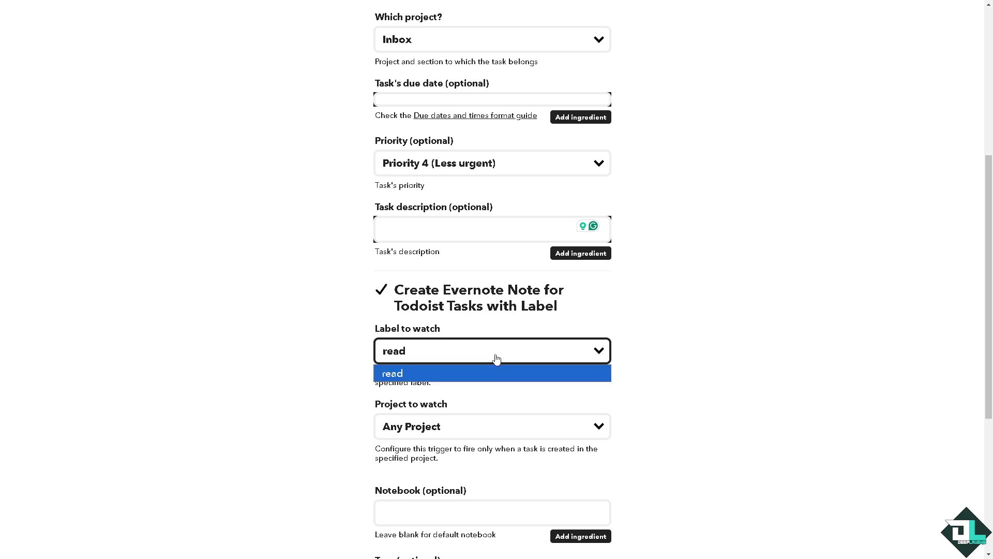
click(335, 360)
scroll(335, 359, down, 1)
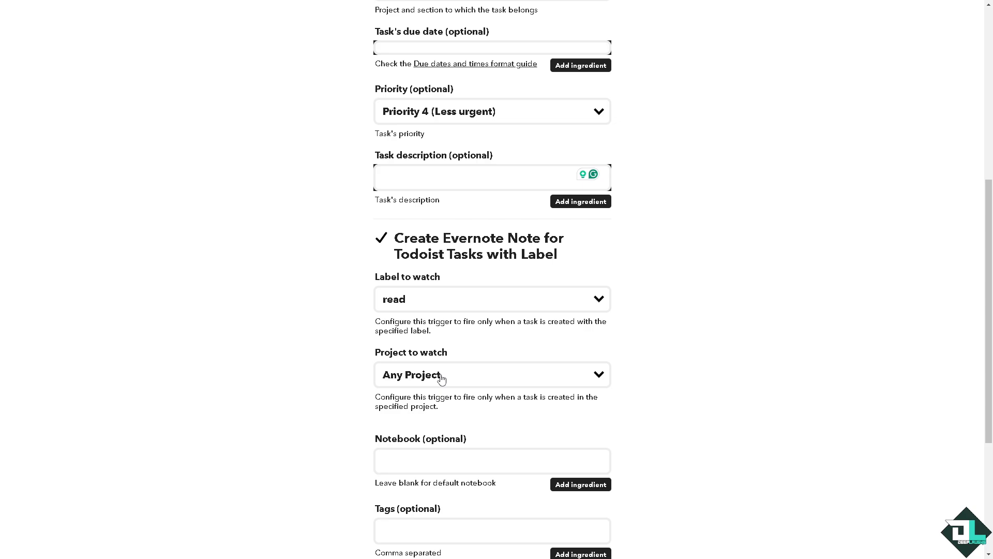
click(441, 379)
click(293, 383)
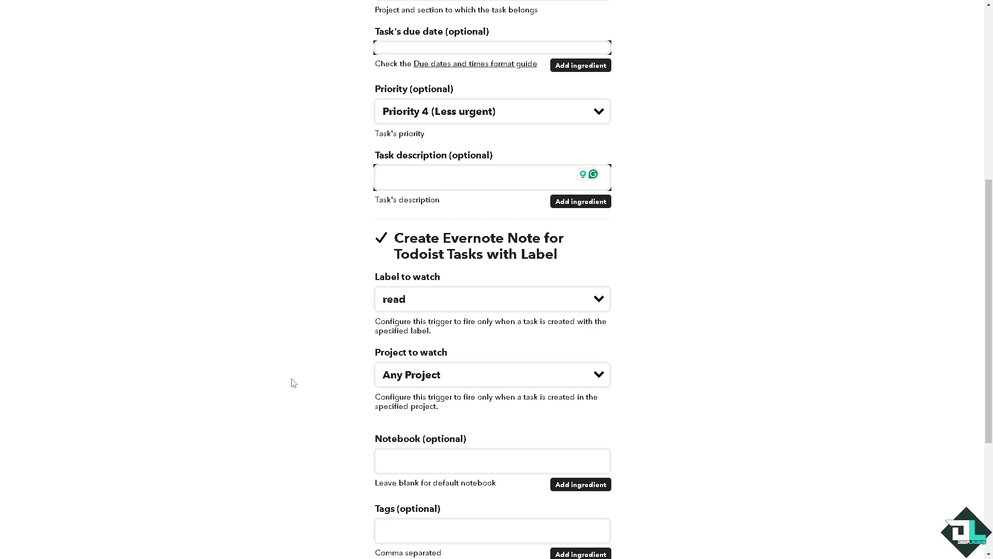
click(429, 385)
click(273, 399)
scroll(275, 399, down, 3)
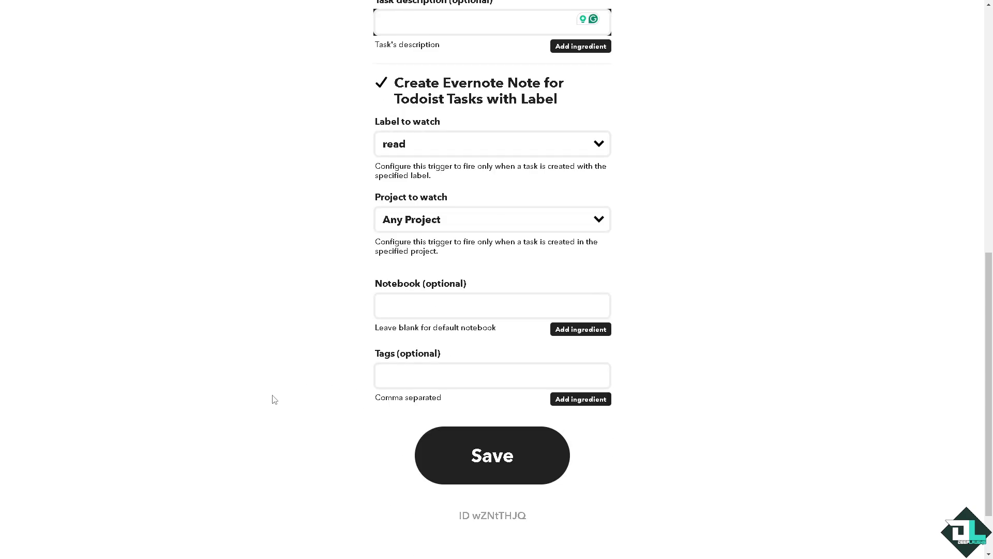
click(426, 311)
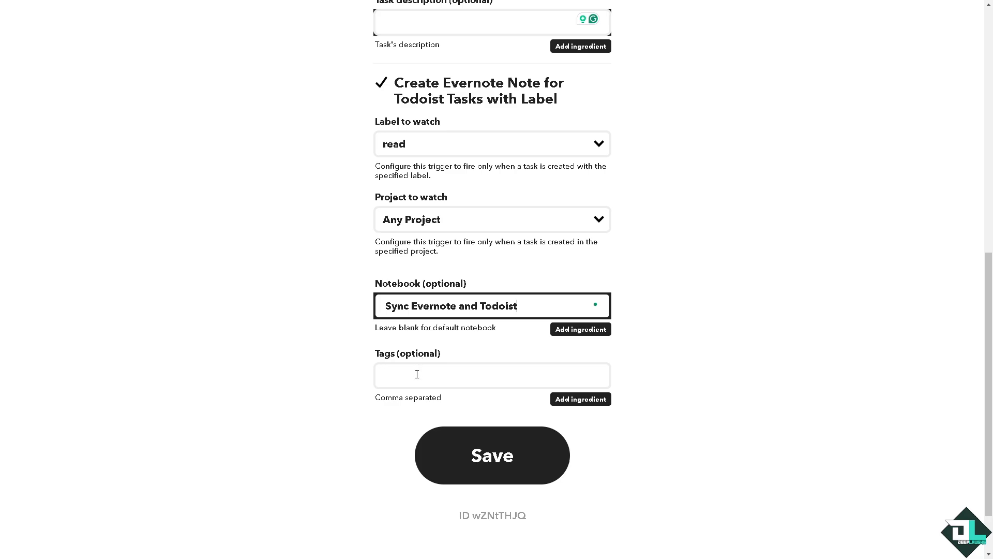
key(Down)
key(Return)
drag(544, 307, 348, 327)
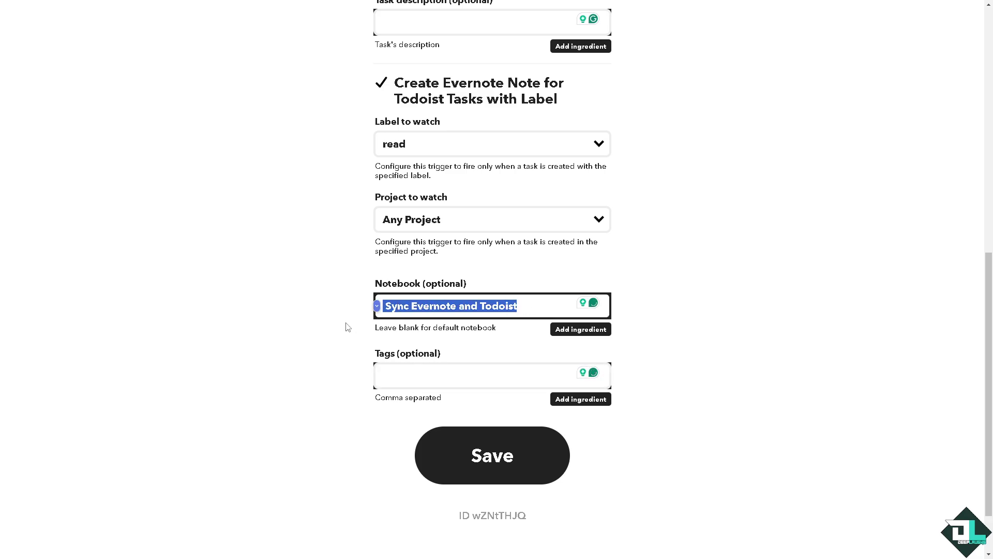
text(DEEP LA)
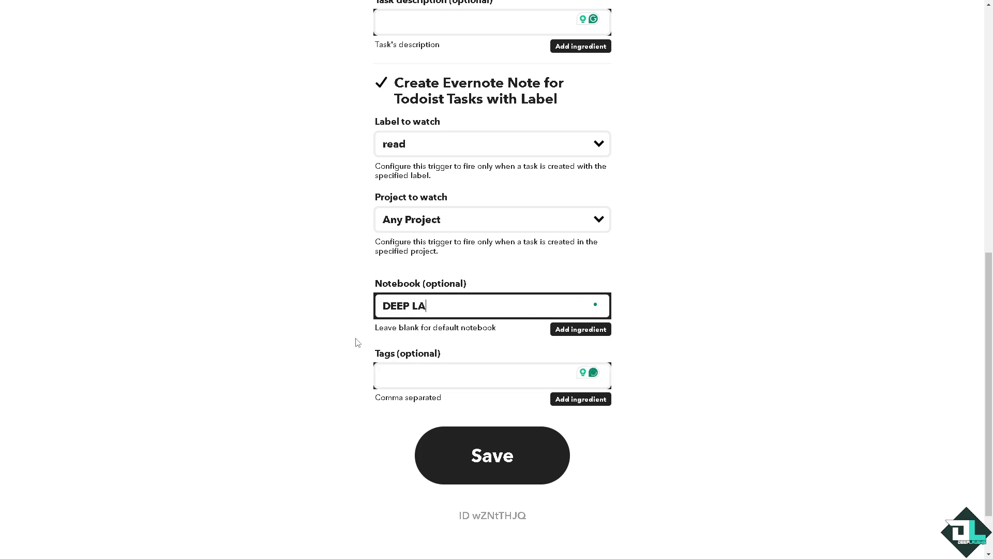
text(UGHS)
scroll(262, 384, down, 2)
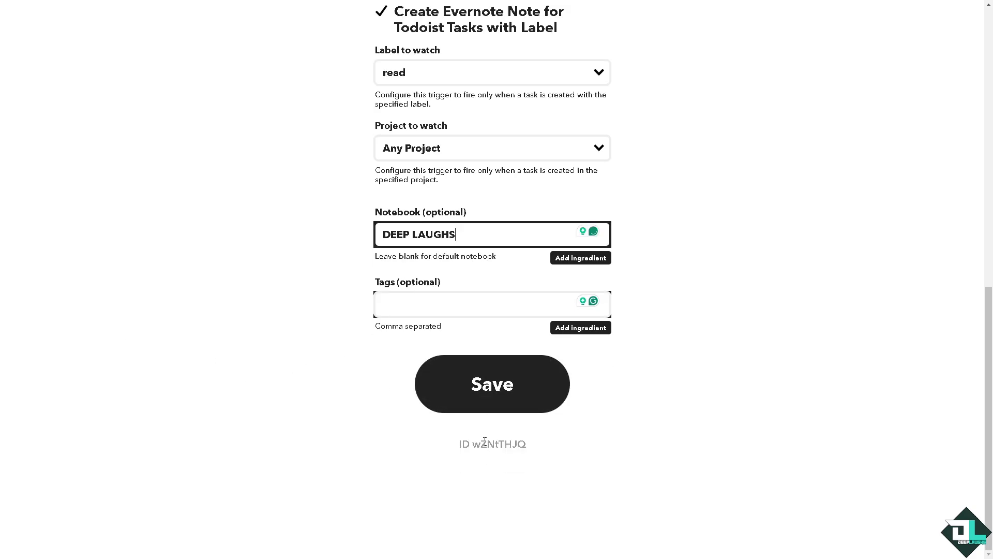
drag(457, 443, 565, 449)
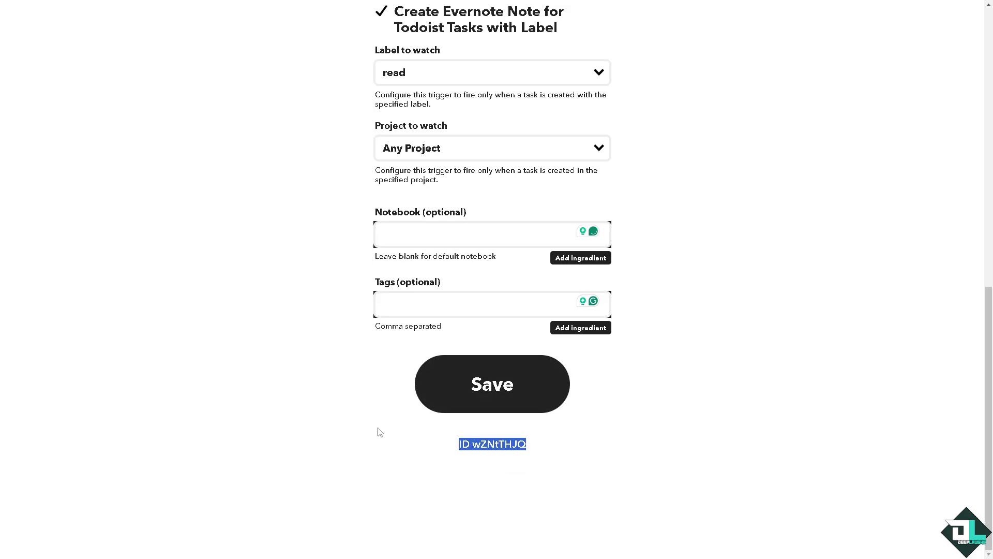
scroll(381, 433, up, 3)
- Save the connection settings and turn on 'Notify me if this fails to run'
click(484, 533)
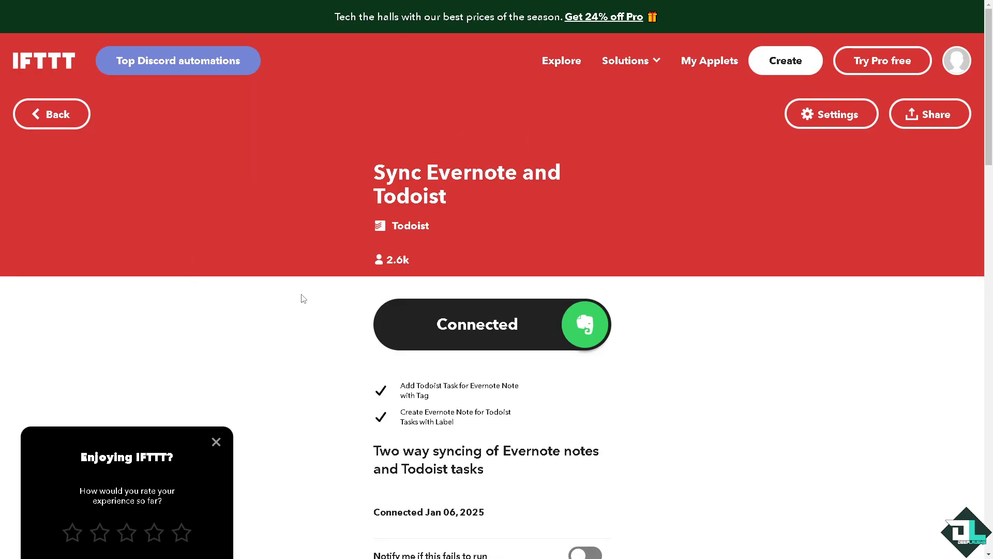
scroll(303, 299, down, 2)
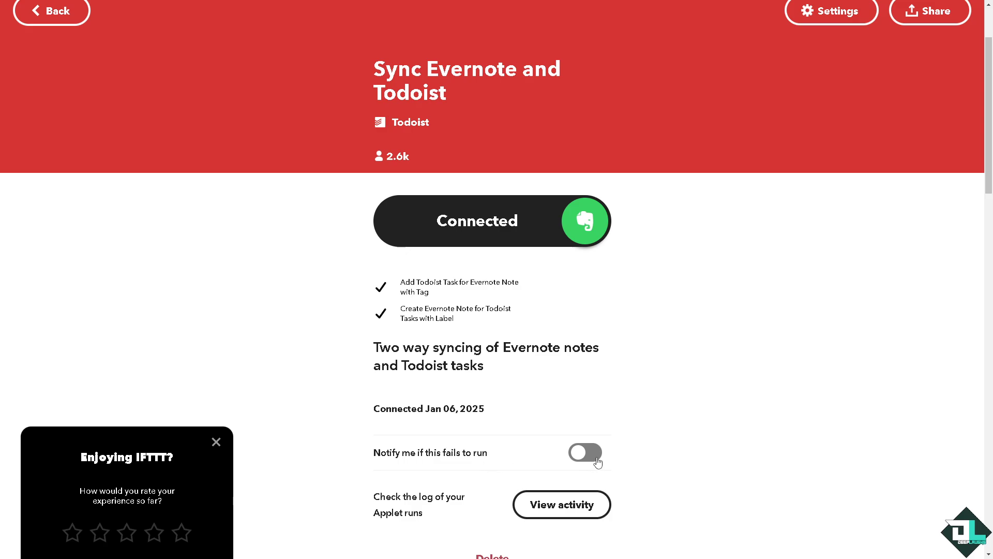
click(597, 460)
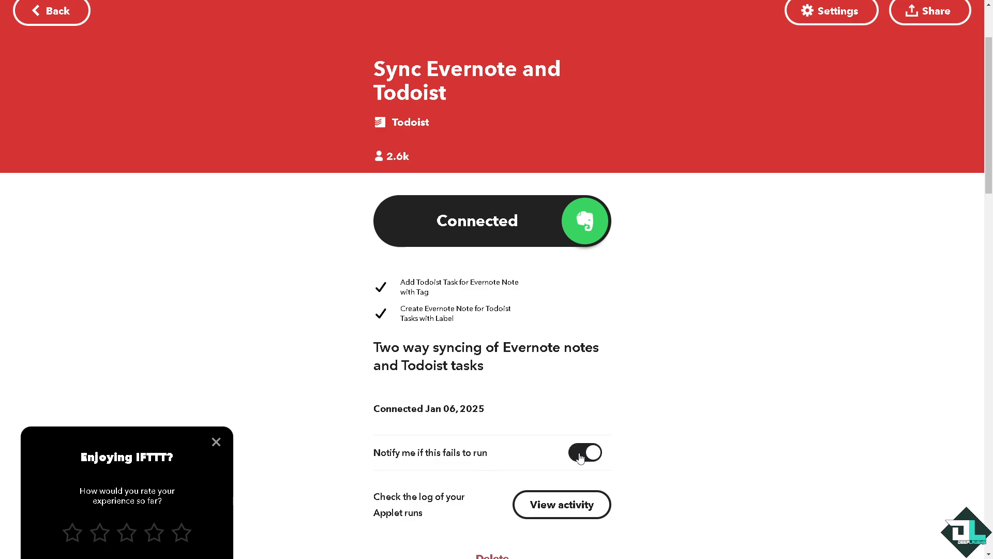
scroll(501, 407, up, 1)
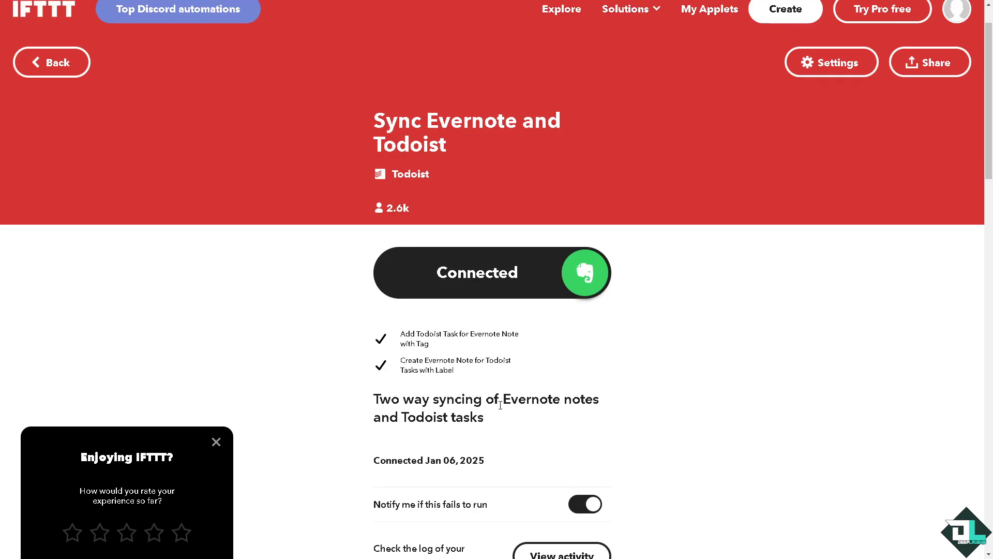
scroll(619, 150, up, 1)
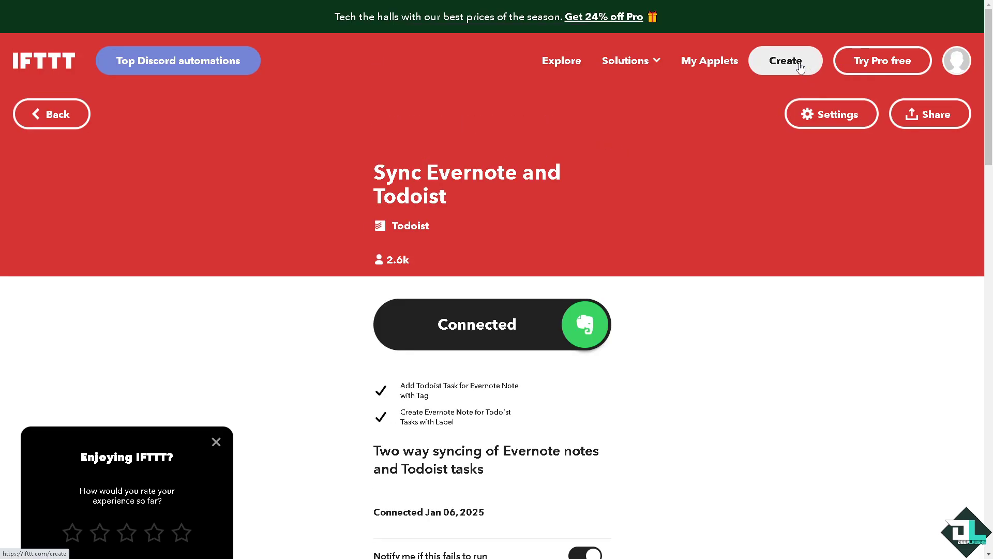
- Start a new applet using Todoist's 'New task created' trigger, found by searching 'todo'
click(800, 67)
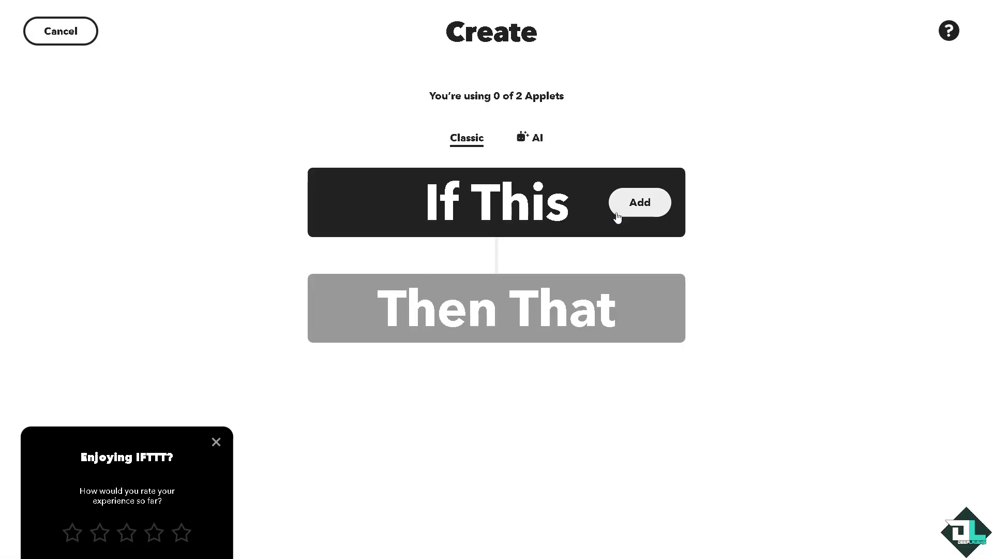
click(634, 209)
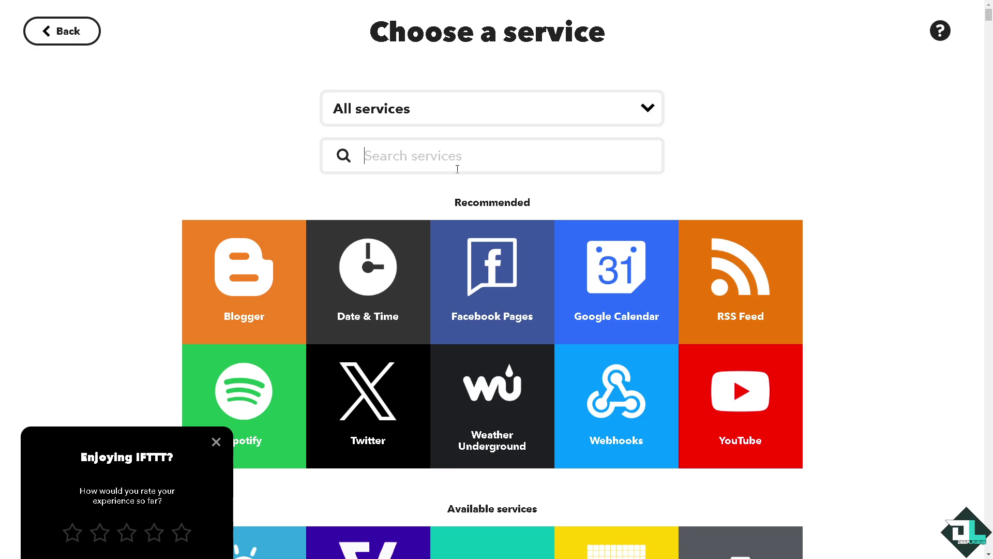
text(todo)
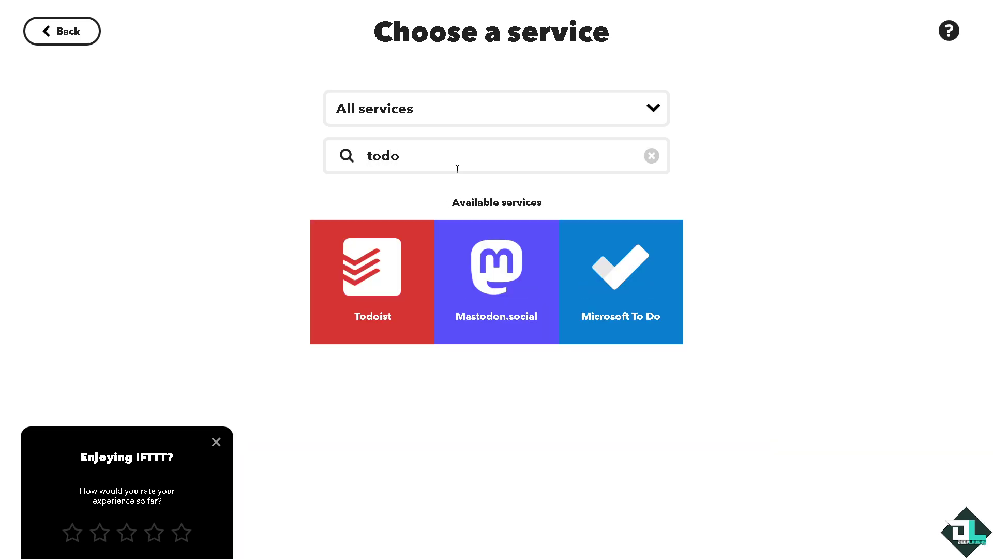
click(385, 287)
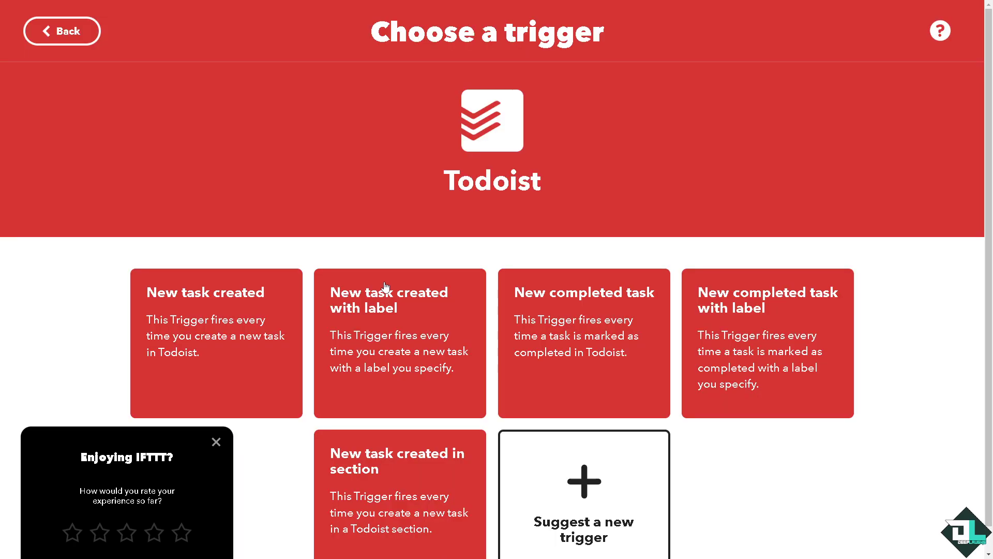
scroll(586, 226, down, 1)
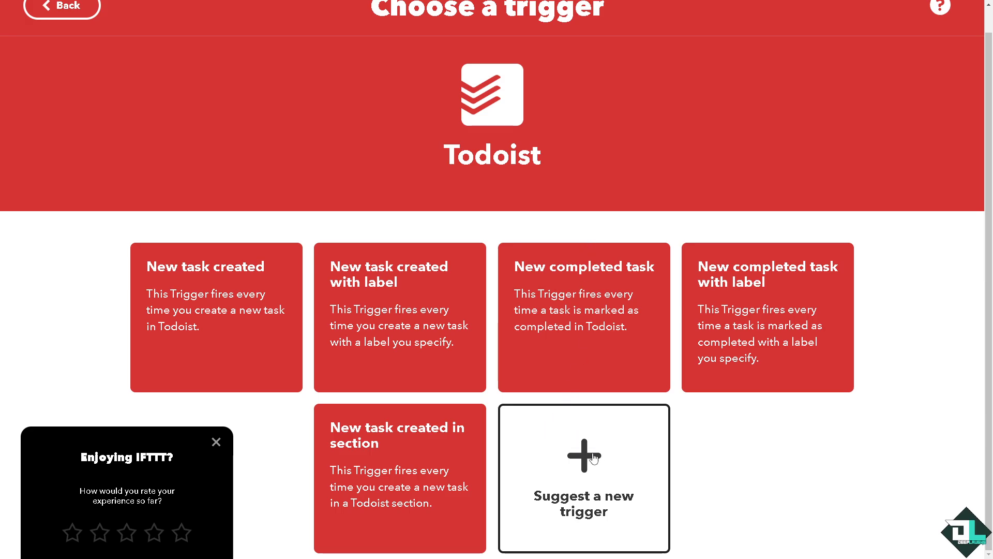
click(200, 270)
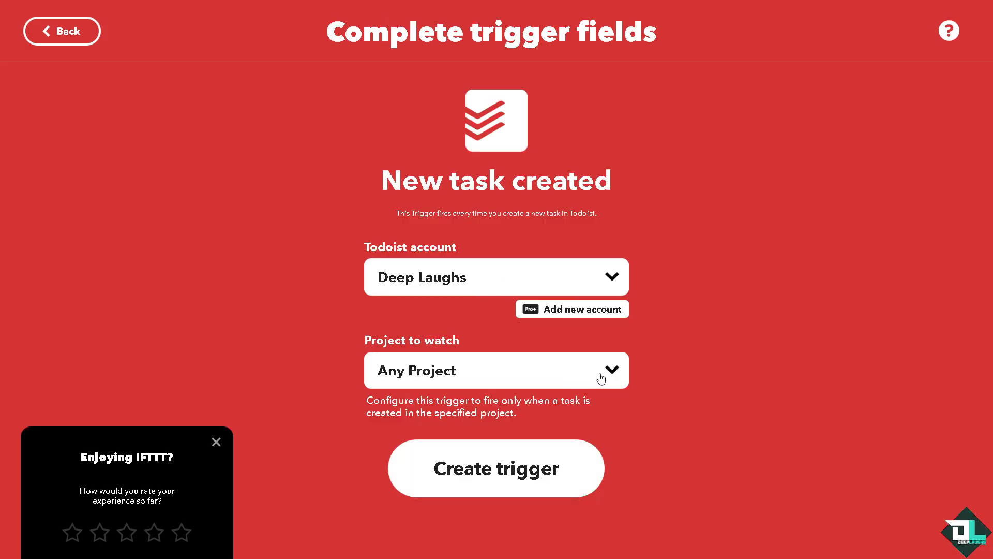
- Save the trigger and add Evernote's 'Create a note' as the applet's action
click(490, 474)
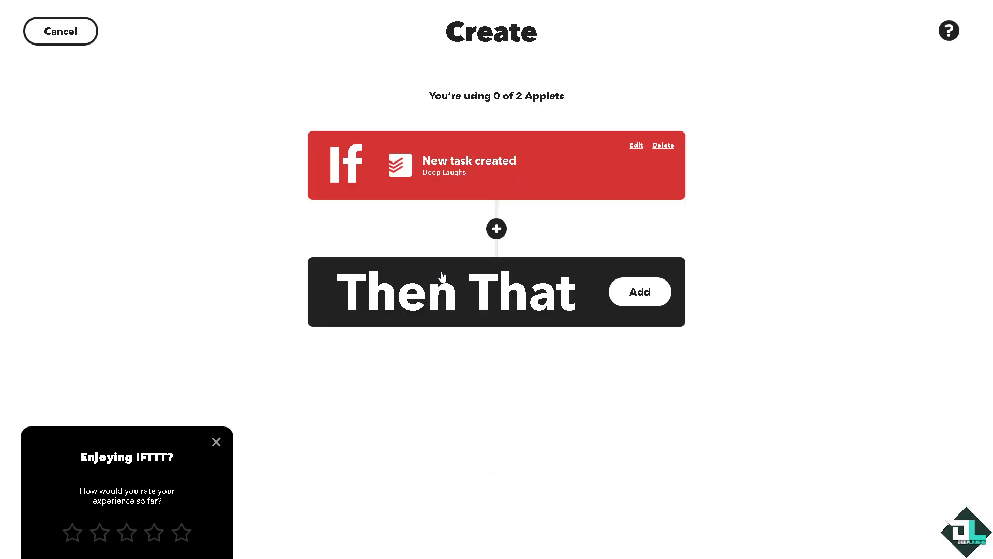
click(637, 299)
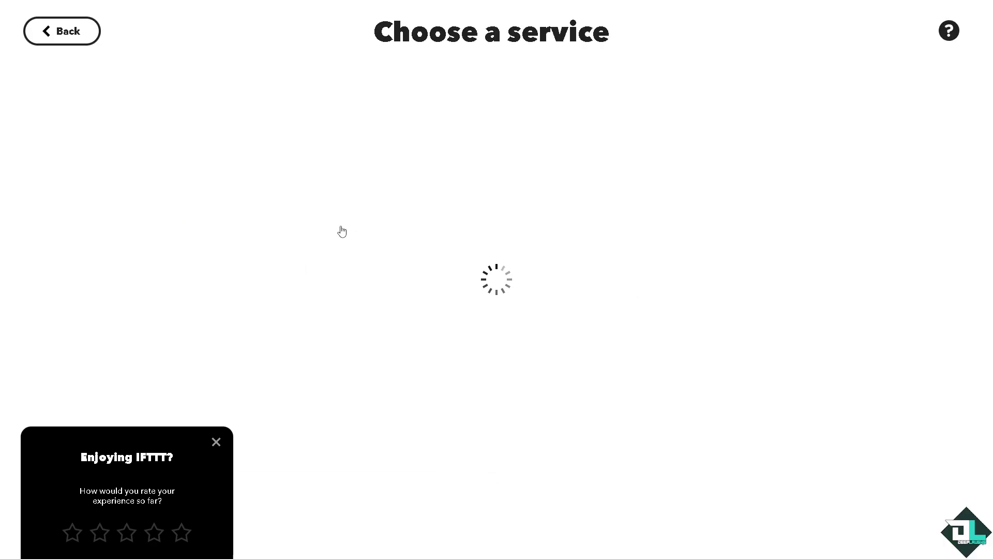
text(Evernote)
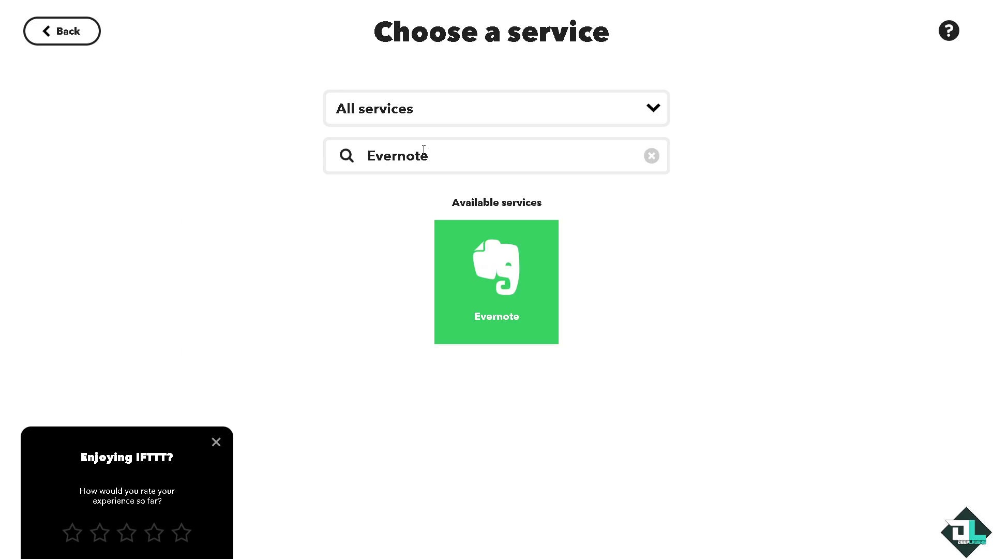
click(505, 277)
scroll(507, 278, down, 1)
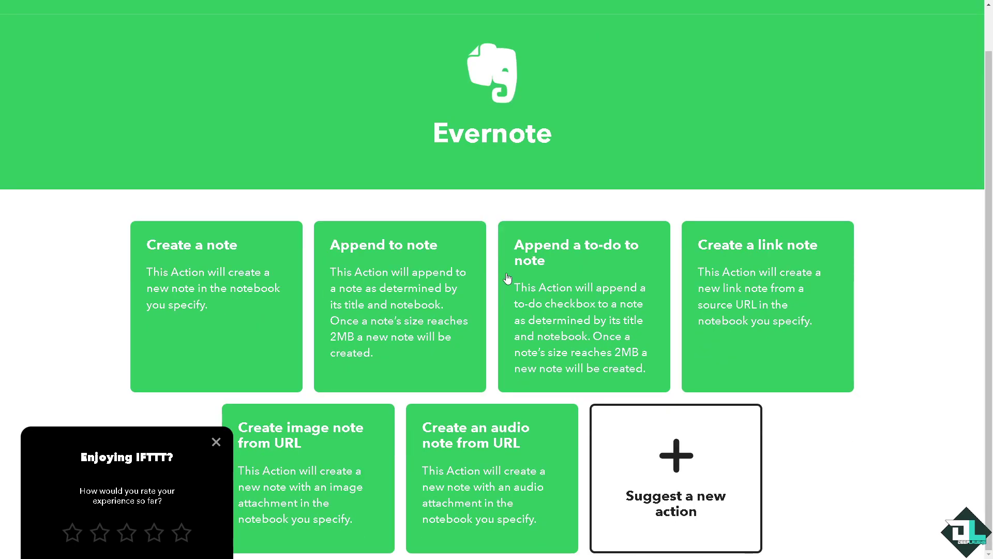
click(259, 284)
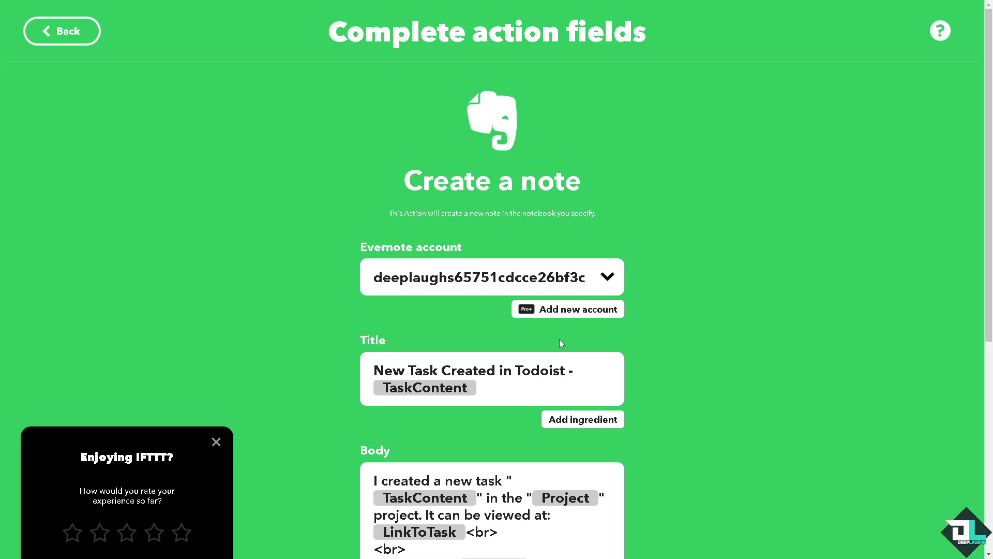
scroll(561, 343, down, 7)
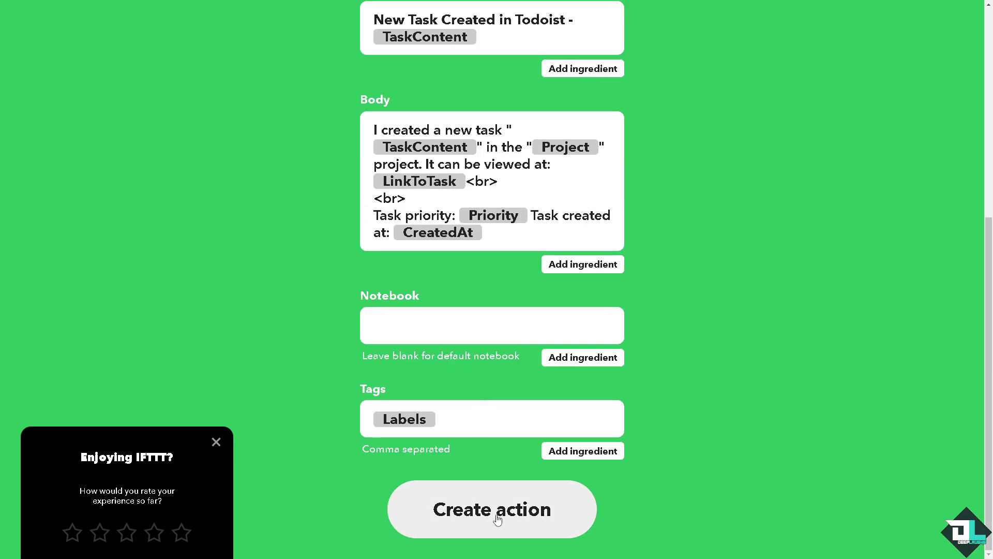
click(497, 518)
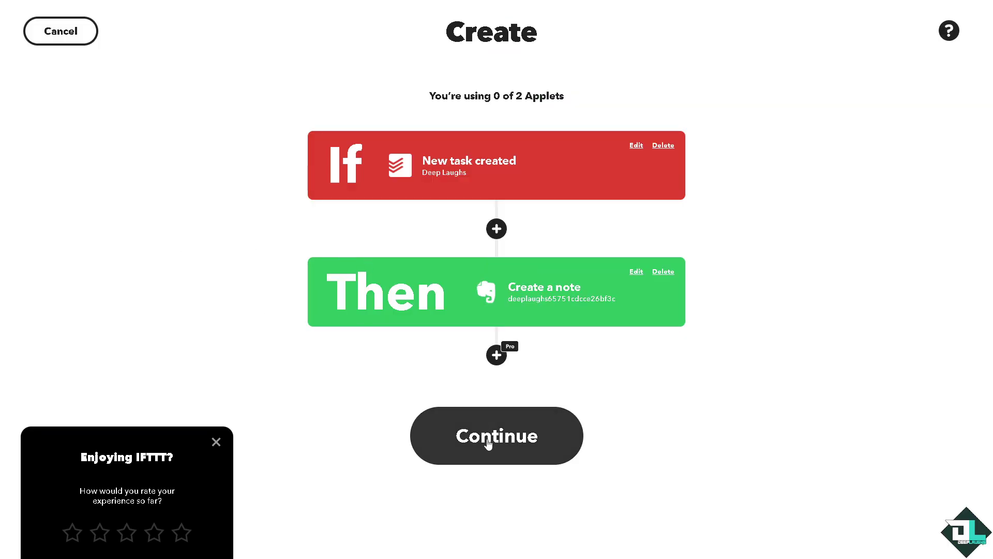
- Retitle the applet 'How to Link Evernote and Todoist' and finish it as Connected
click(490, 441)
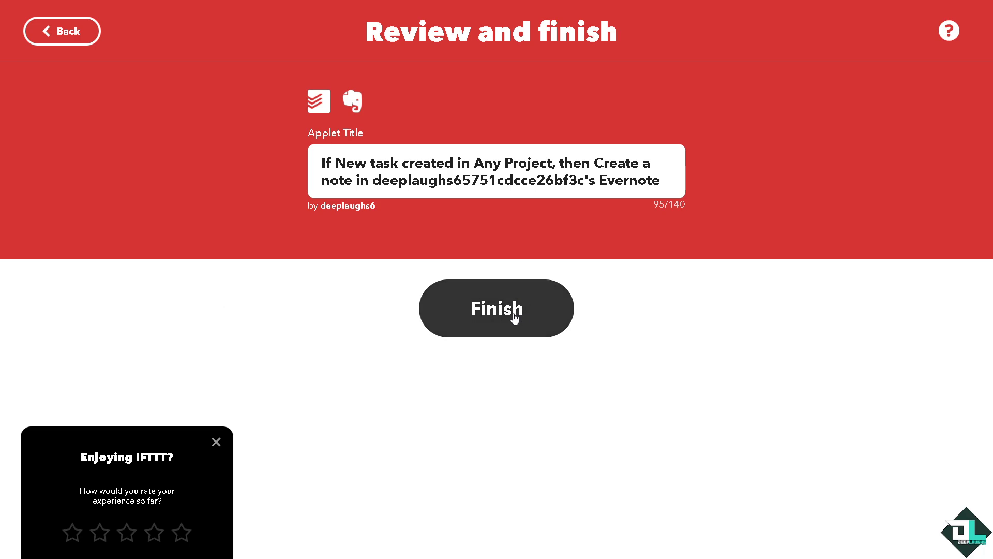
click(497, 170)
key(ctrl+a)
text(ID wZNtTHJQ)
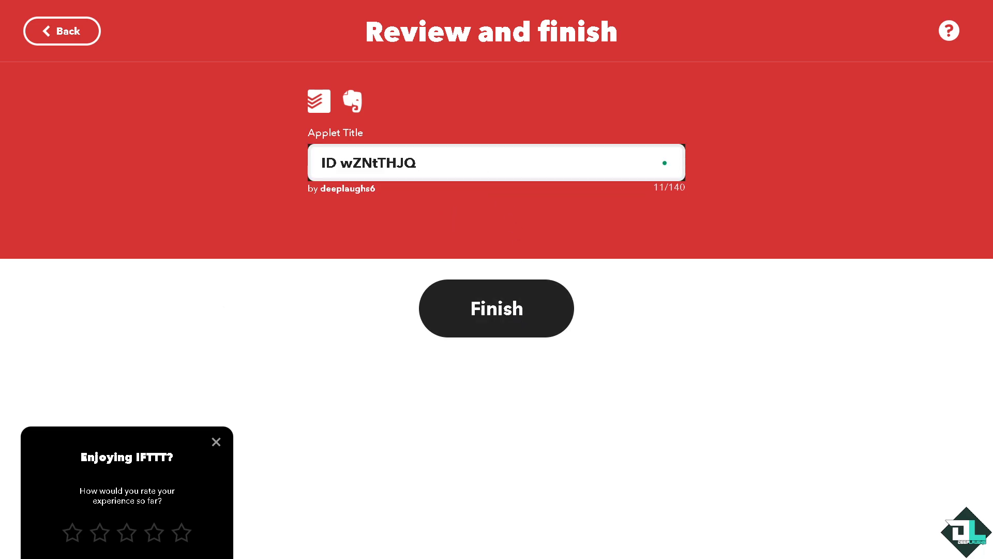
key(Tab)
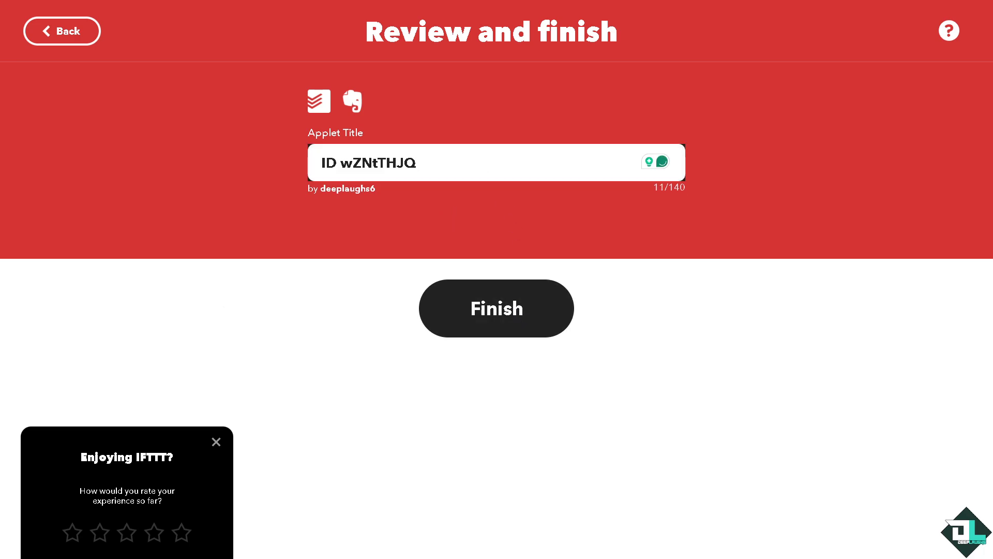
click(427, 154)
key(ctrl+a)
text(How to Link Evernote and Todoist)
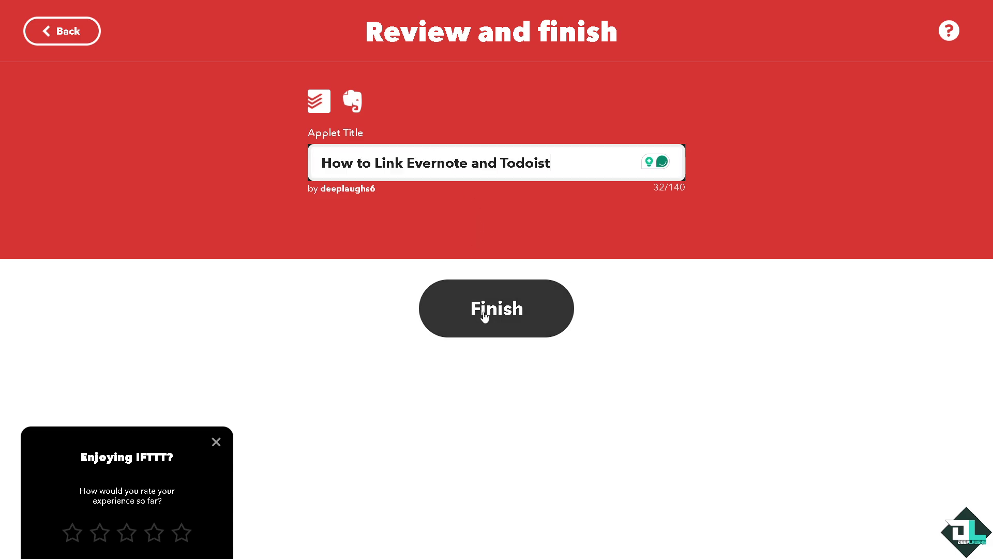
click(483, 315)
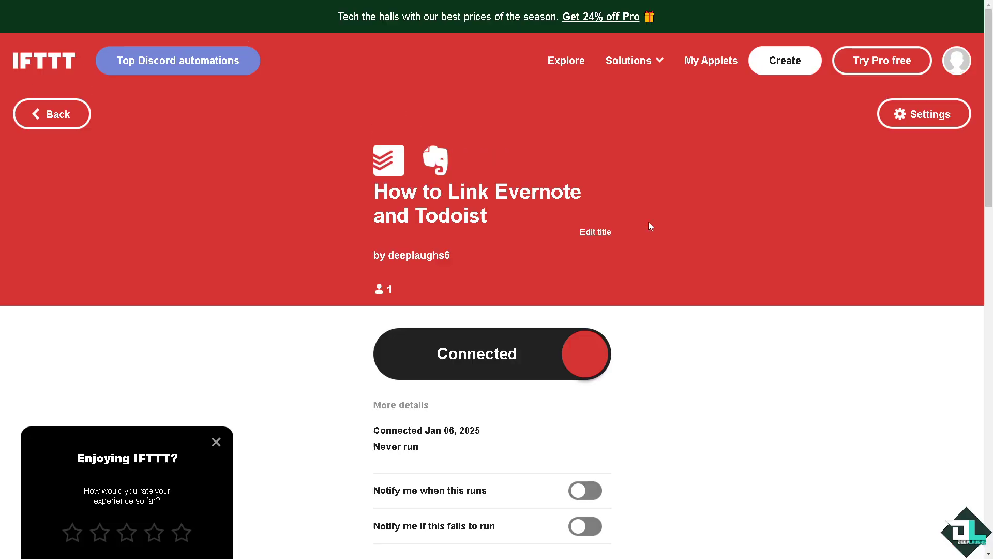
scroll(517, 331, down, 2)
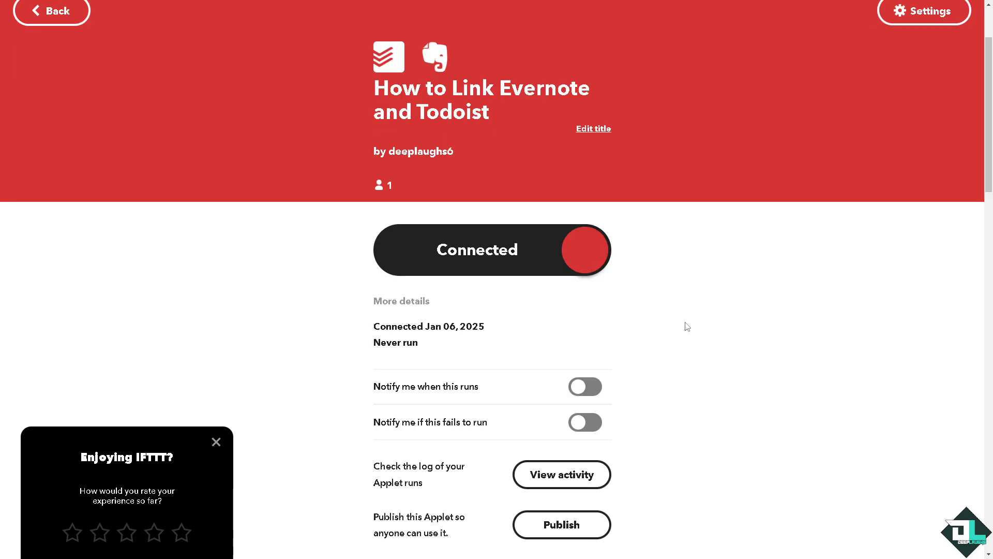
scroll(657, 314, up, 2)
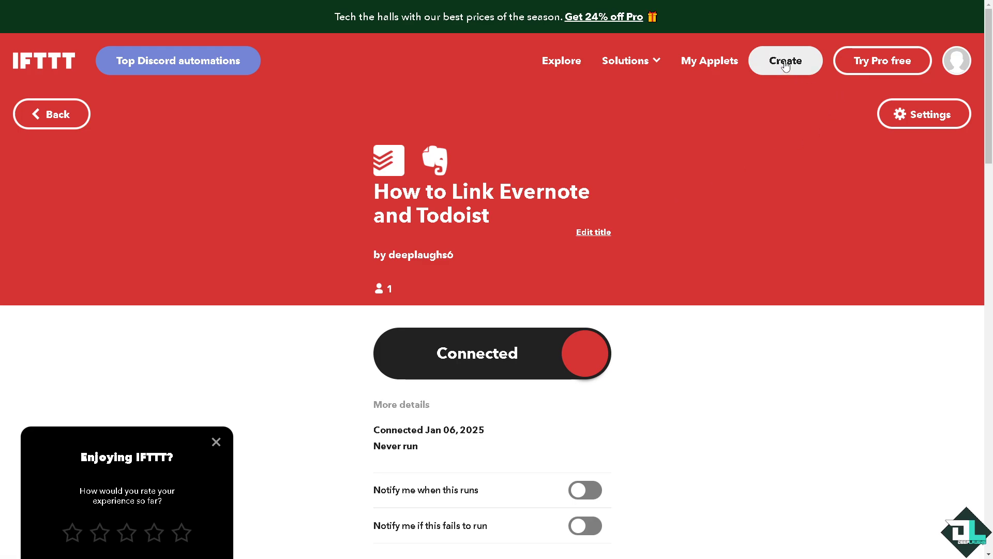
- Start a second applet and choose Evernote as its trigger service
click(785, 62)
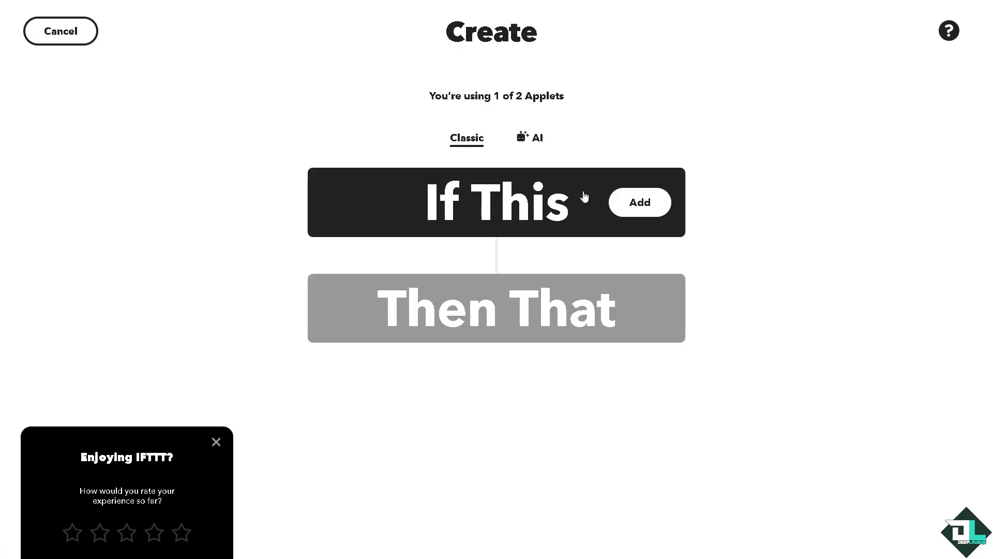
click(646, 206)
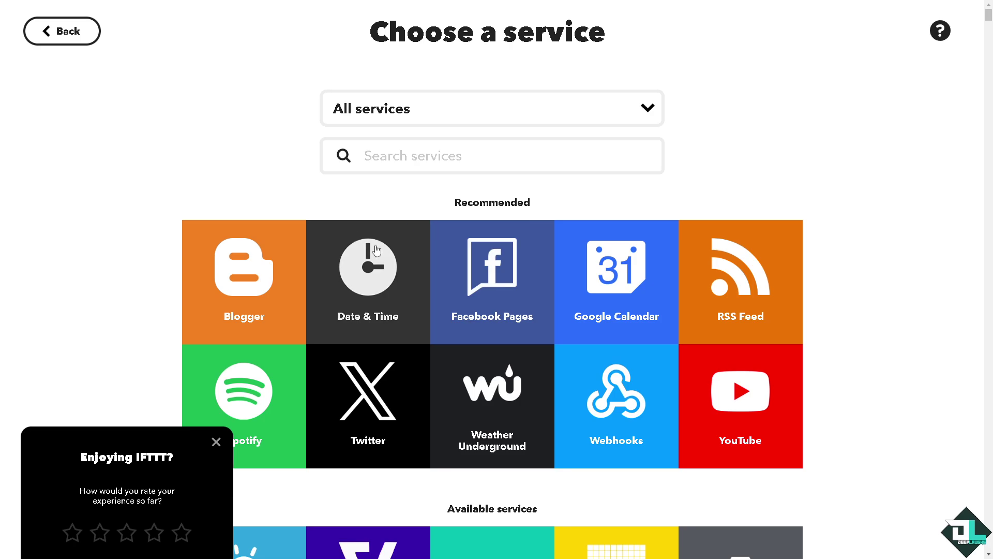
click(436, 162)
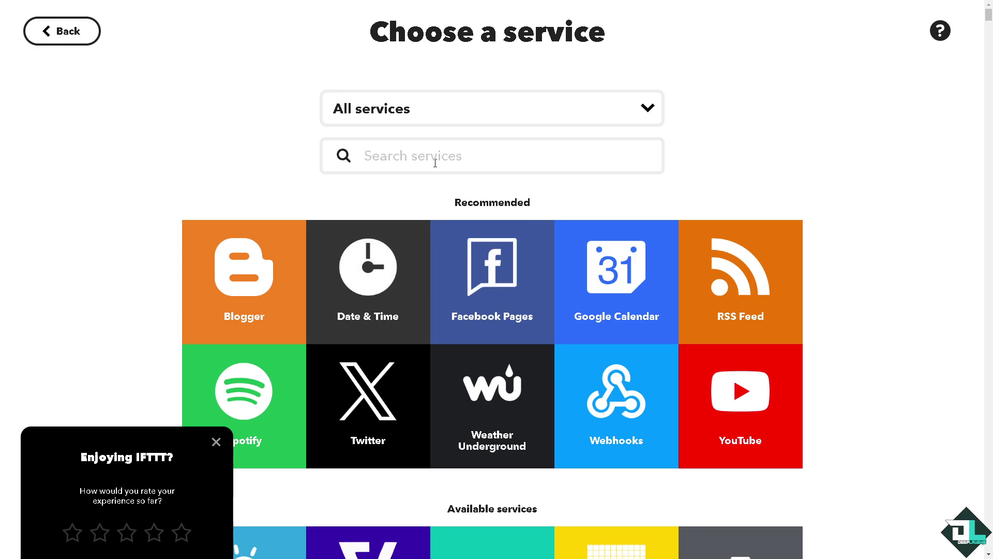
text(Ever)
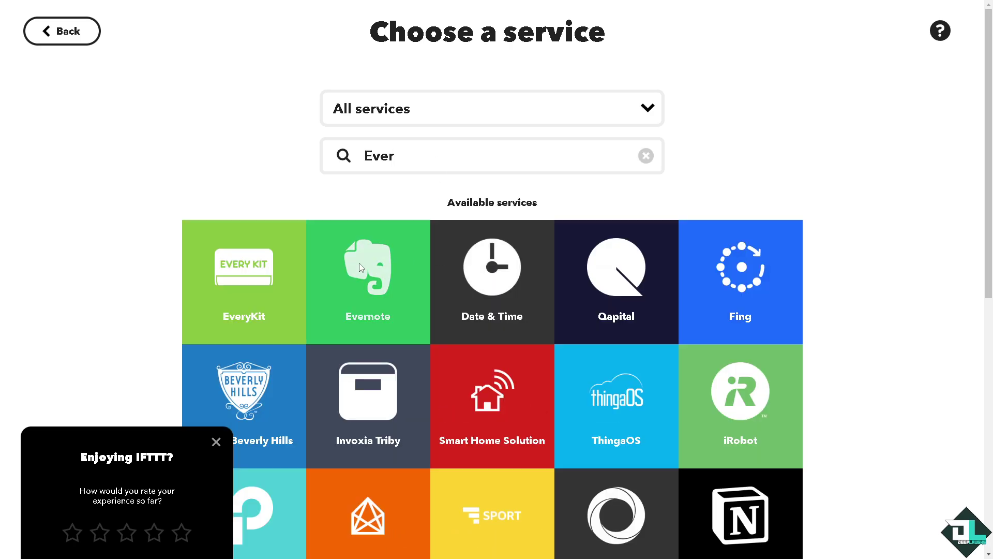
click(359, 263)
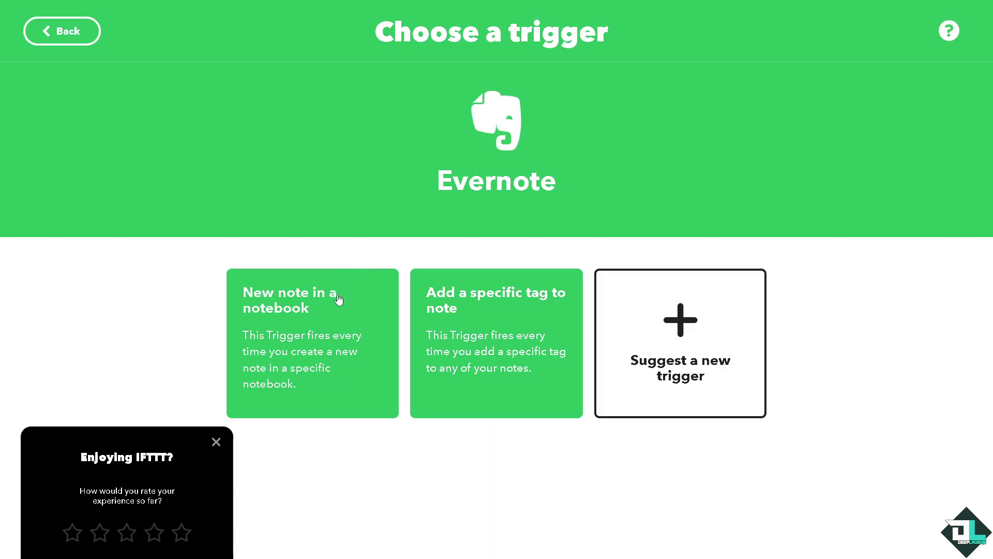
- Create an 'Add a specific tag to note' trigger with tag 'How to Link Evernote and Todoist'
click(479, 352)
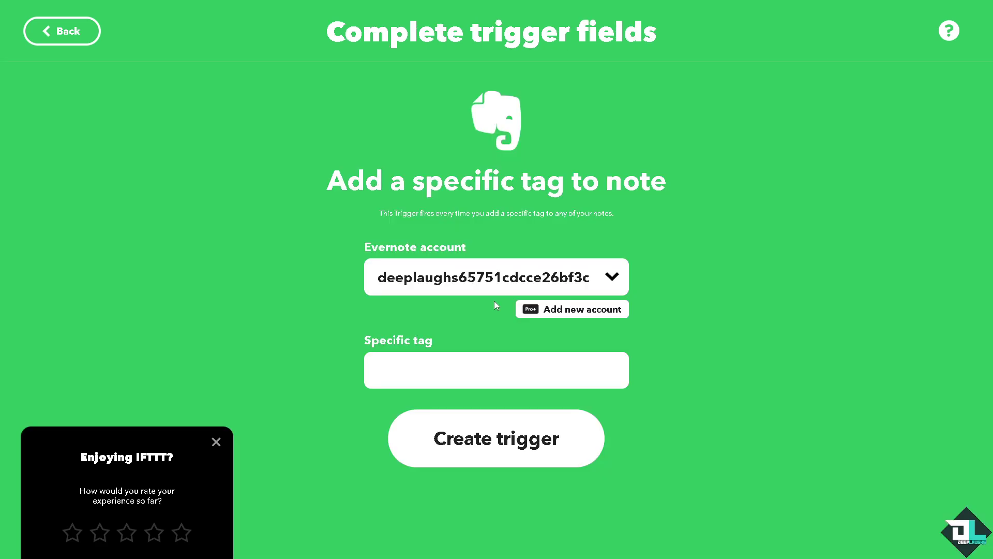
click(457, 367)
text(How to Link Evernote and Todoist)
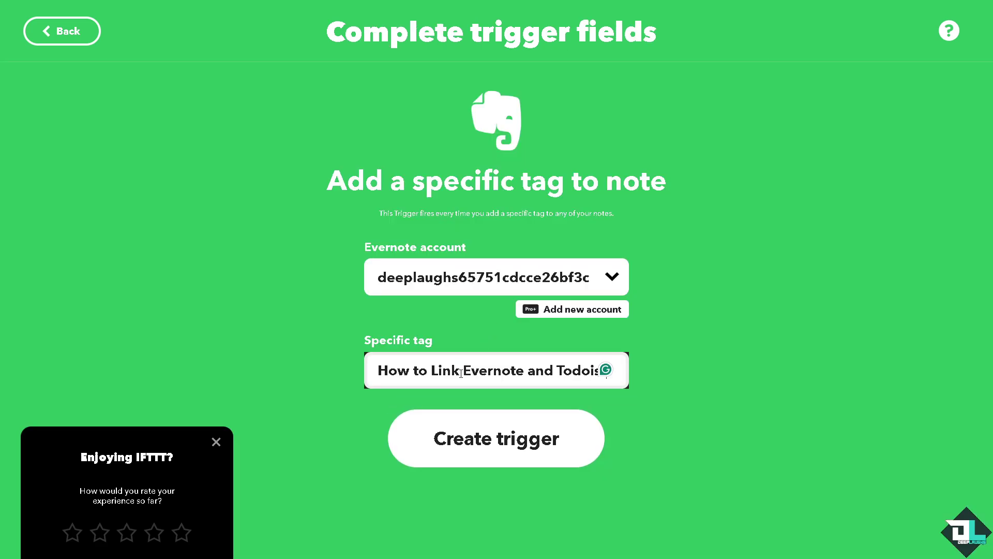
click(492, 452)
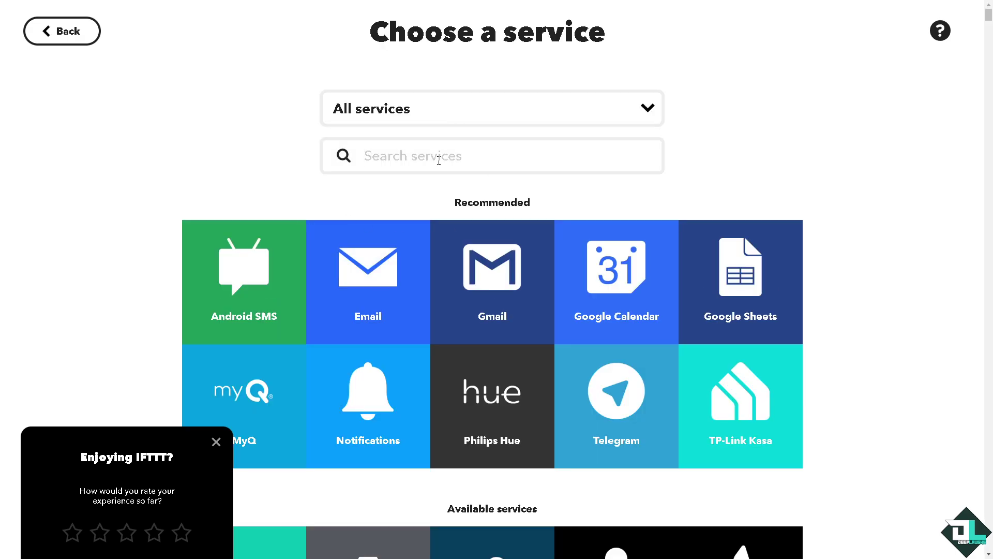
- Choose Todoist's Create task action for the applet
text(Todoist)
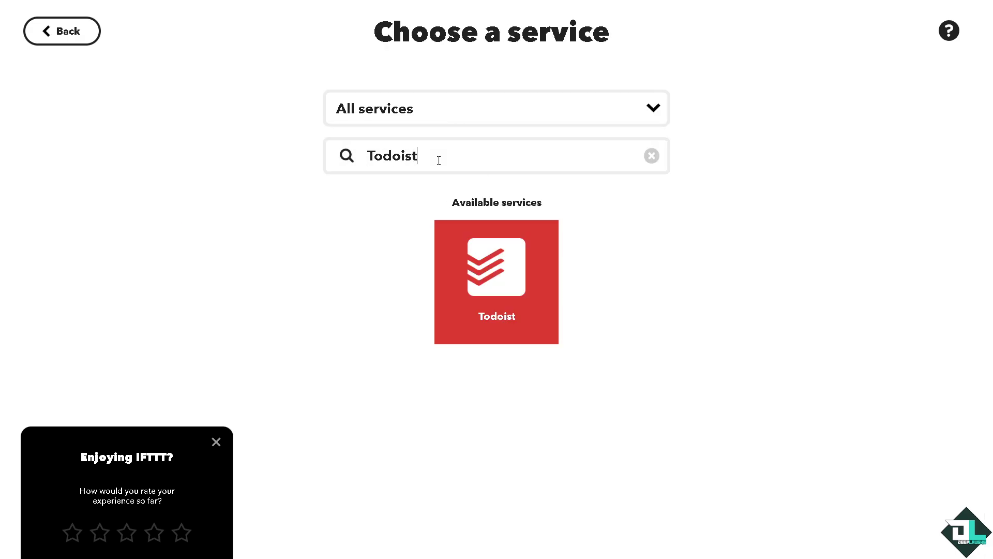
click(494, 260)
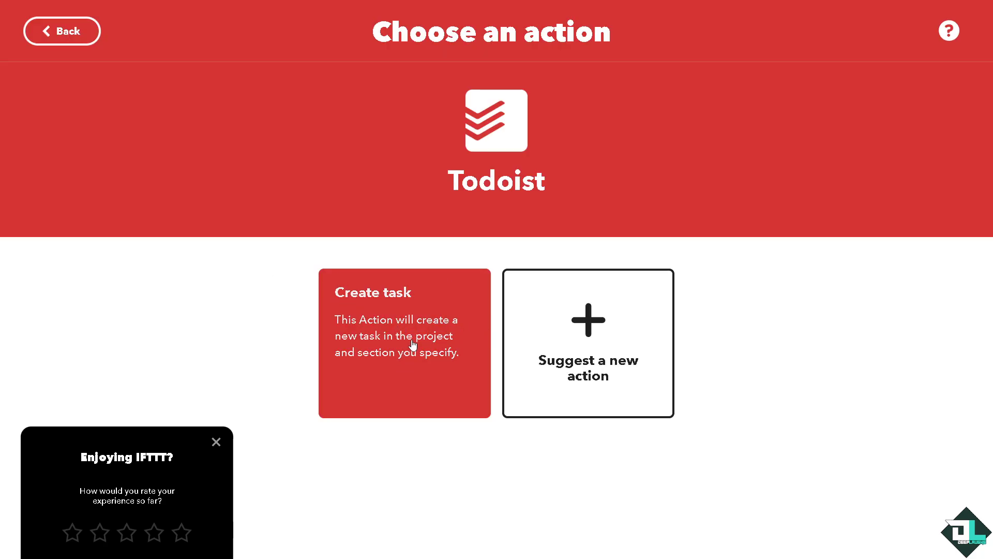
click(412, 322)
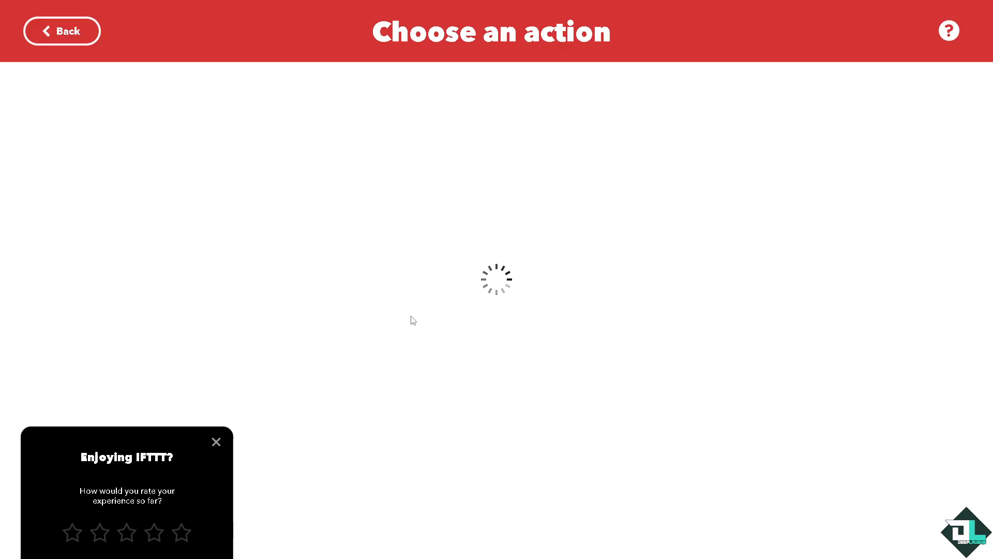
- Remove the stray pasted title text from the task's note field
scroll(314, 317, down, 4)
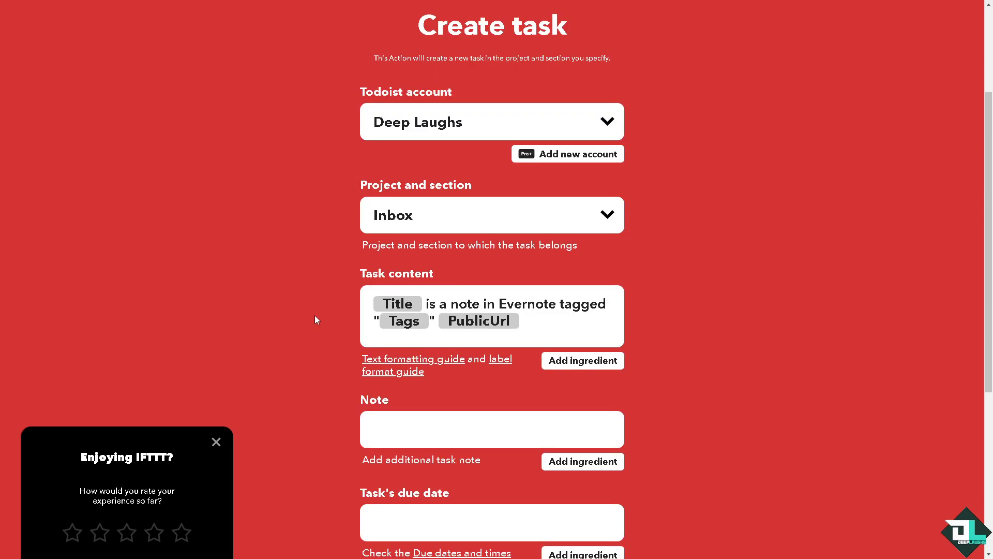
click(420, 465)
text(How to Link Evernote and Todois)
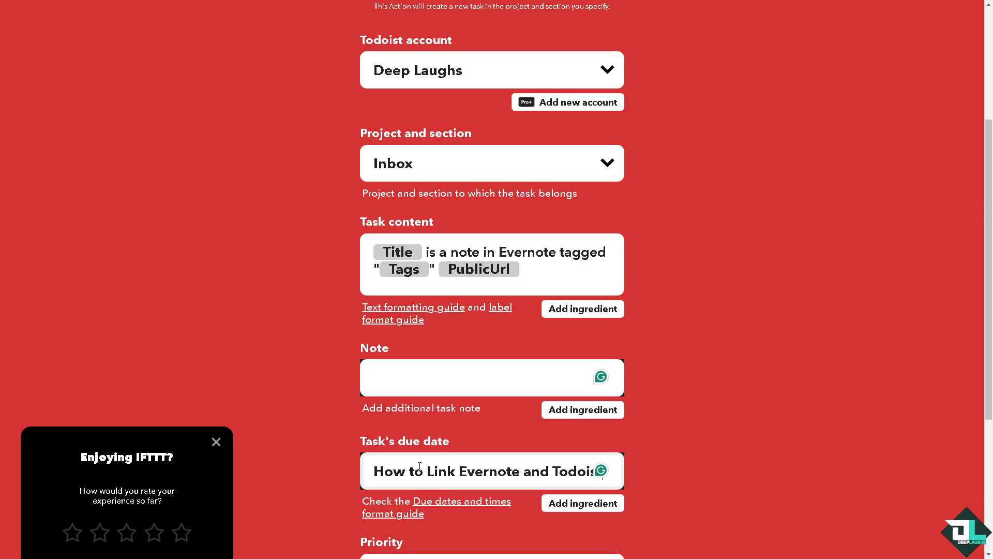
scroll(412, 465, down, 1)
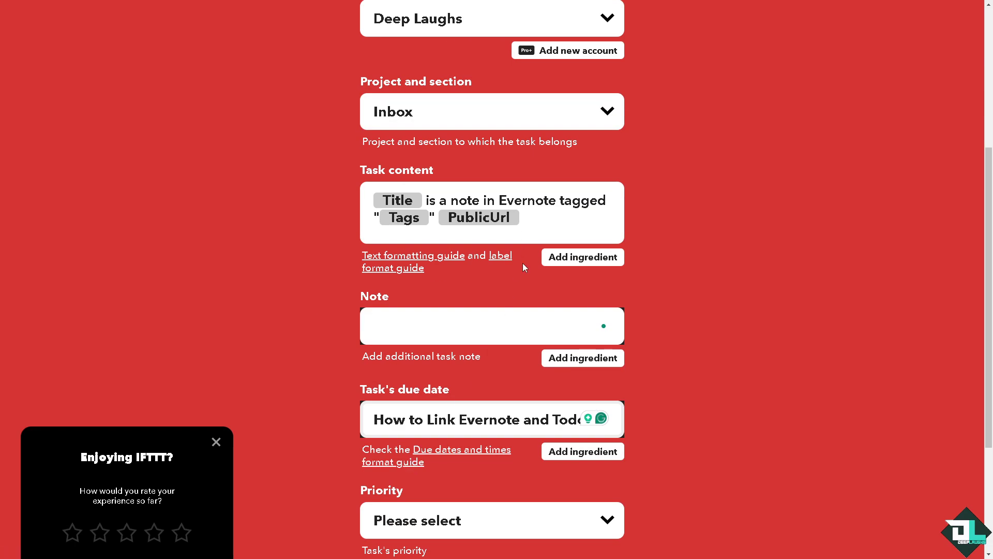
click(512, 326)
key(ctrl+z)
key(ctrl+a)
key(ctrl+c)
key(BackSpace)
- Set task priority to Priority 4 (Less urgent), leaving the description empty
scroll(376, 428, down, 3)
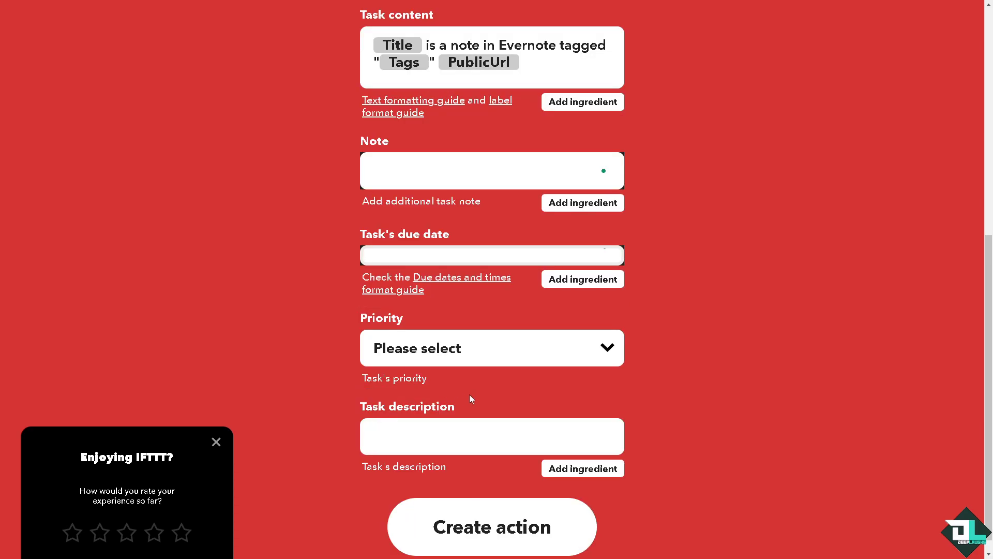
click(502, 351)
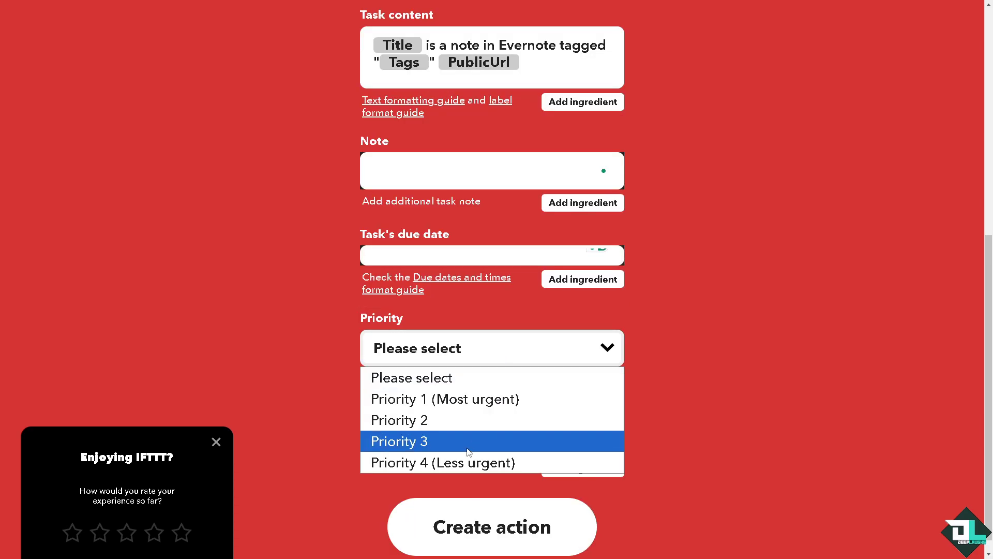
click(443, 463)
click(402, 438)
key(ctrl+v)
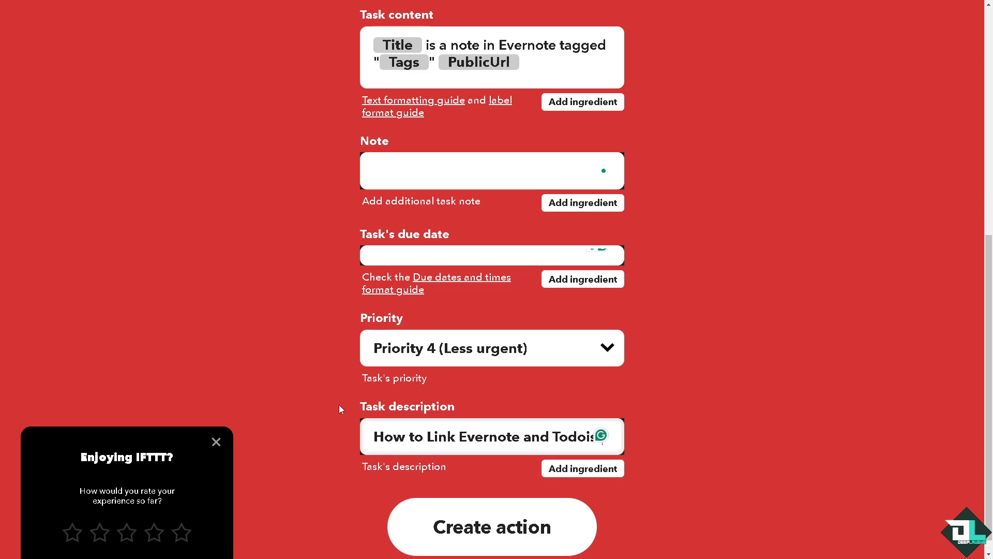
scroll(244, 324, down, 1)
key(ctrl+z)
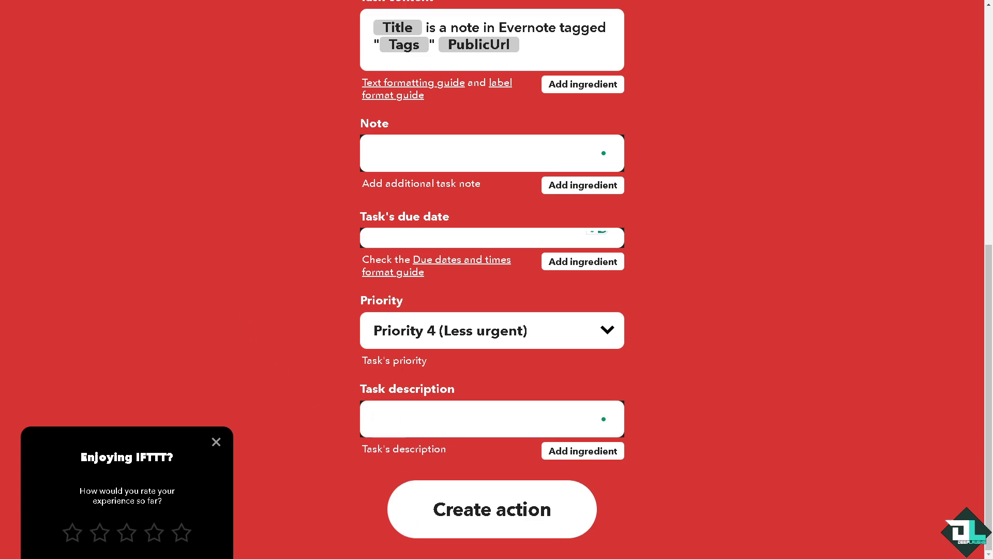
- Save the Todoist action and finish the tag-to-task applet
click(507, 528)
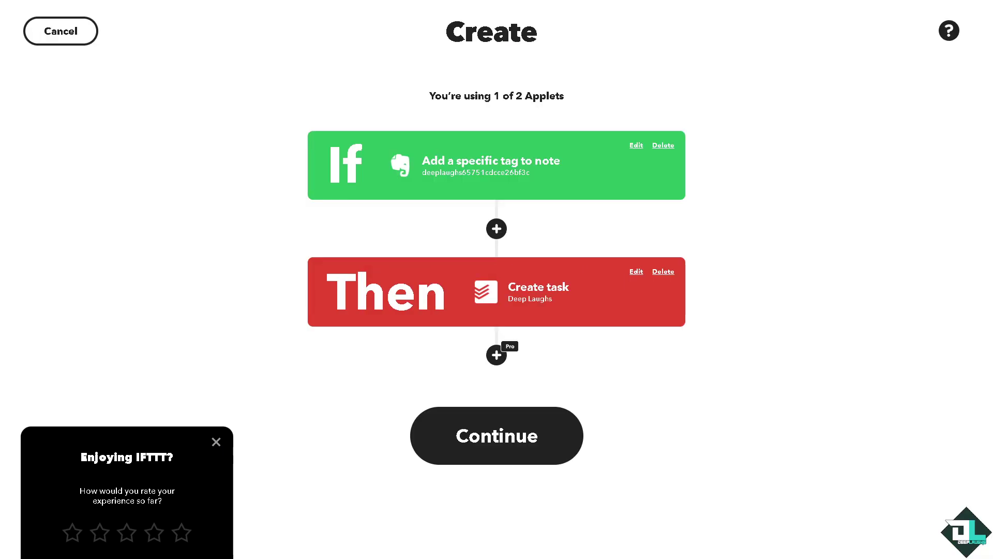
click(446, 441)
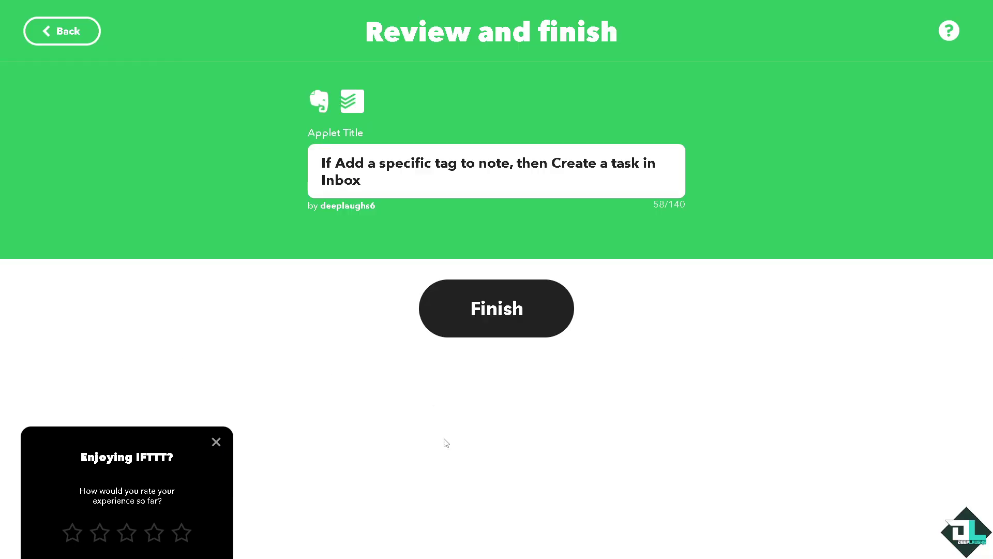
click(513, 316)
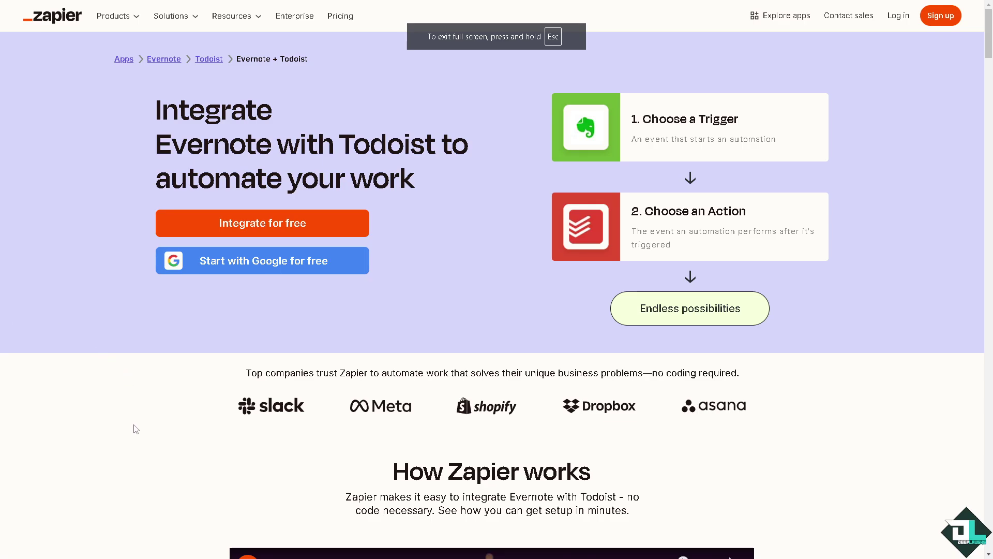
- Scroll down Zapier's Evernote + Todoist integration page to the 'What's a Zap?' video
scroll(138, 430, down, 10)
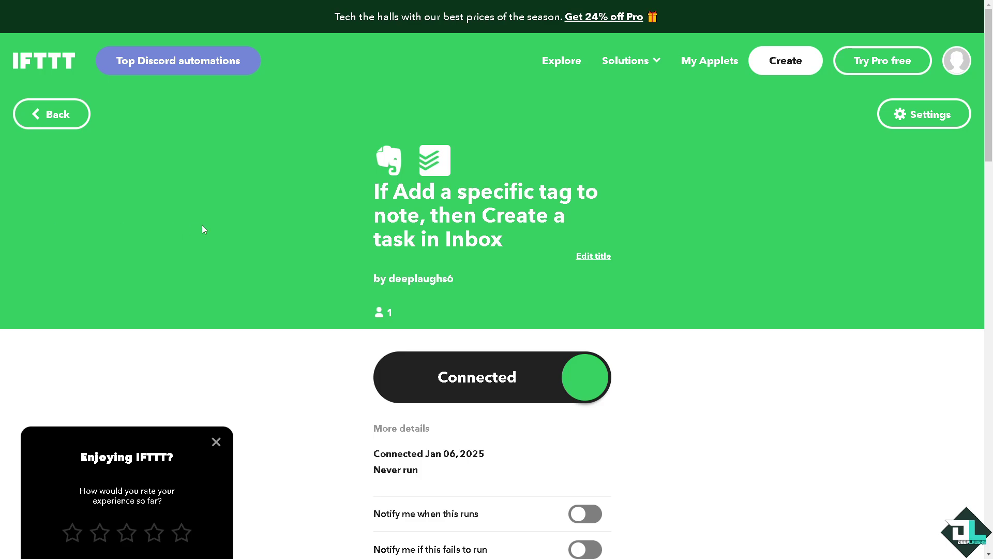
- Close the 'Enjoying IFTTT?' popup and scroll down to the 'More like this' cards
click(216, 441)
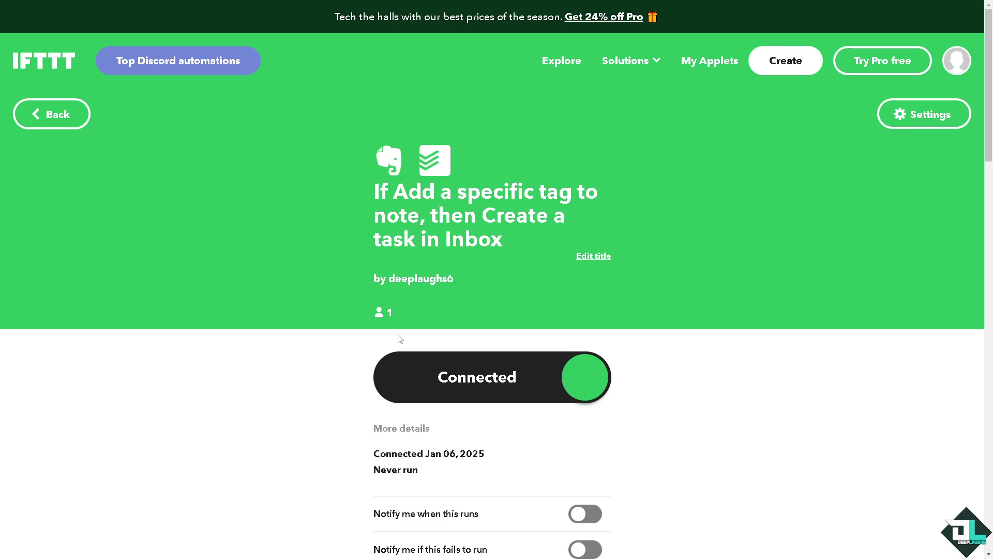
scroll(455, 263, down, 8)
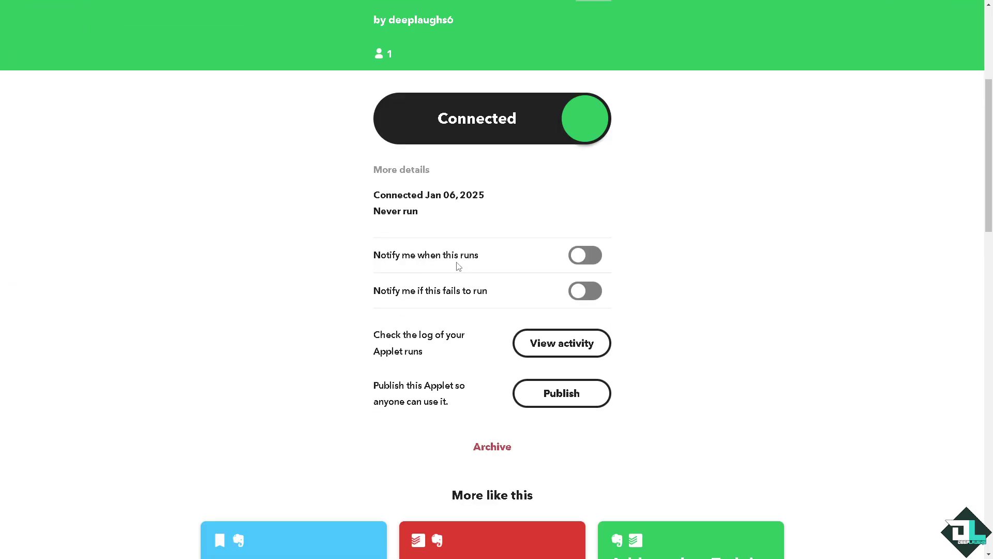
scroll(459, 267, down, 5)
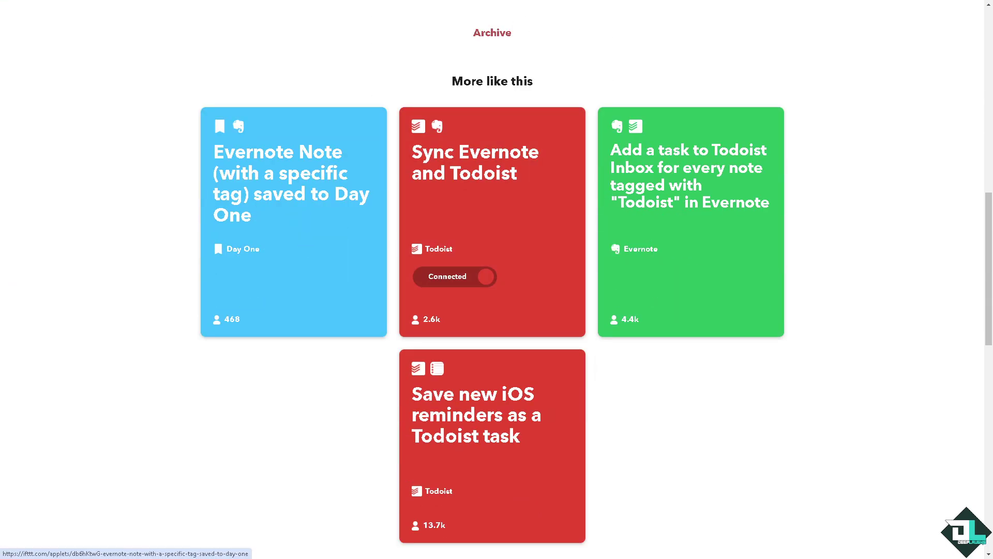